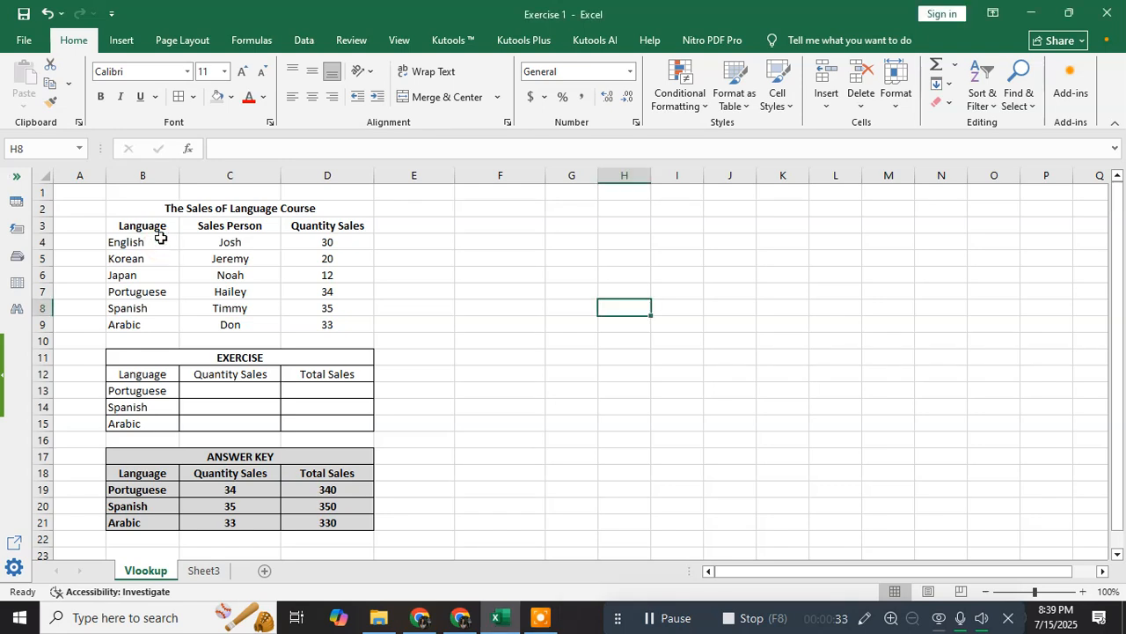
- Review the language entries in the sales table, English through Arabic (B4:B9)
{"action": "left_click", "coordinate": [160, 240]}
{"action": "left_click", "coordinate": [167, 258]}
{"action": "left_click", "coordinate": [170, 275]}
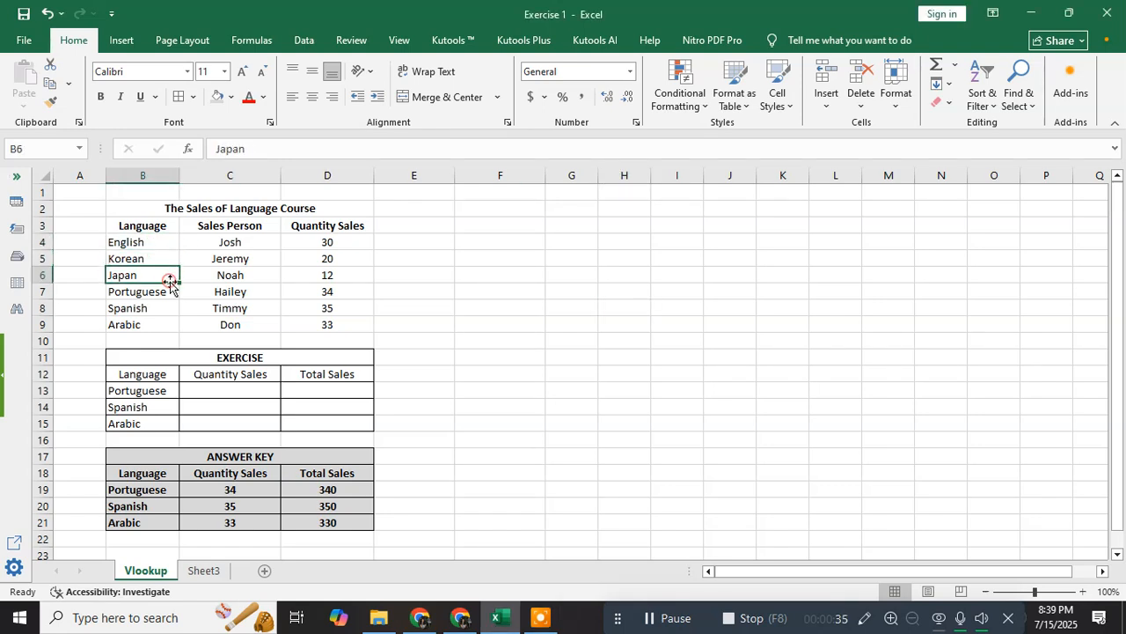
{"action": "left_click", "coordinate": [169, 292]}
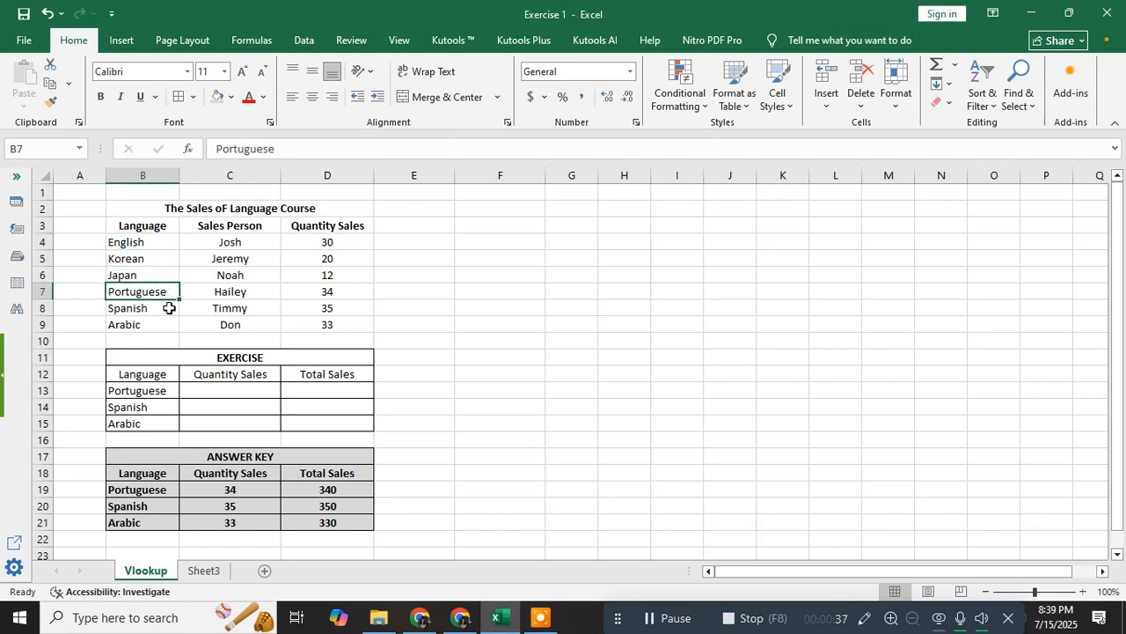
{"action": "left_click", "coordinate": [168, 309]}
{"action": "left_click", "coordinate": [167, 323]}
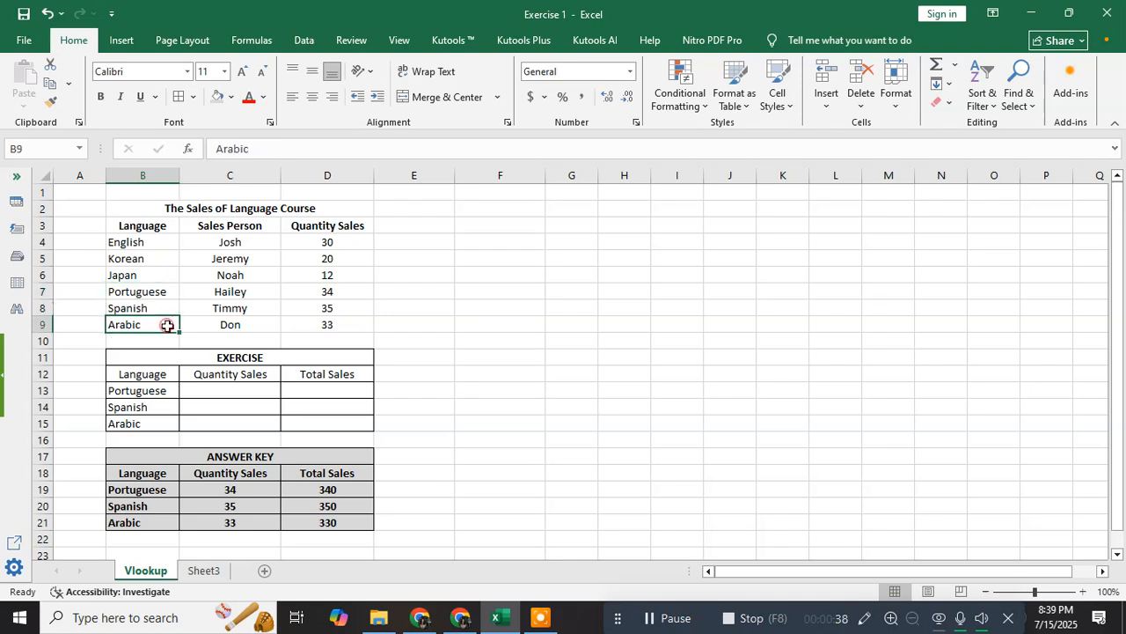
- Review the Sales Person column (Josh to Don) and the Quantity value 30 in D4
{"action": "left_click", "coordinate": [247, 247]}
{"action": "left_click", "coordinate": [255, 273]}
{"action": "left_click", "coordinate": [259, 292]}
{"action": "left_click", "coordinate": [259, 310]}
{"action": "left_click", "coordinate": [259, 326]}
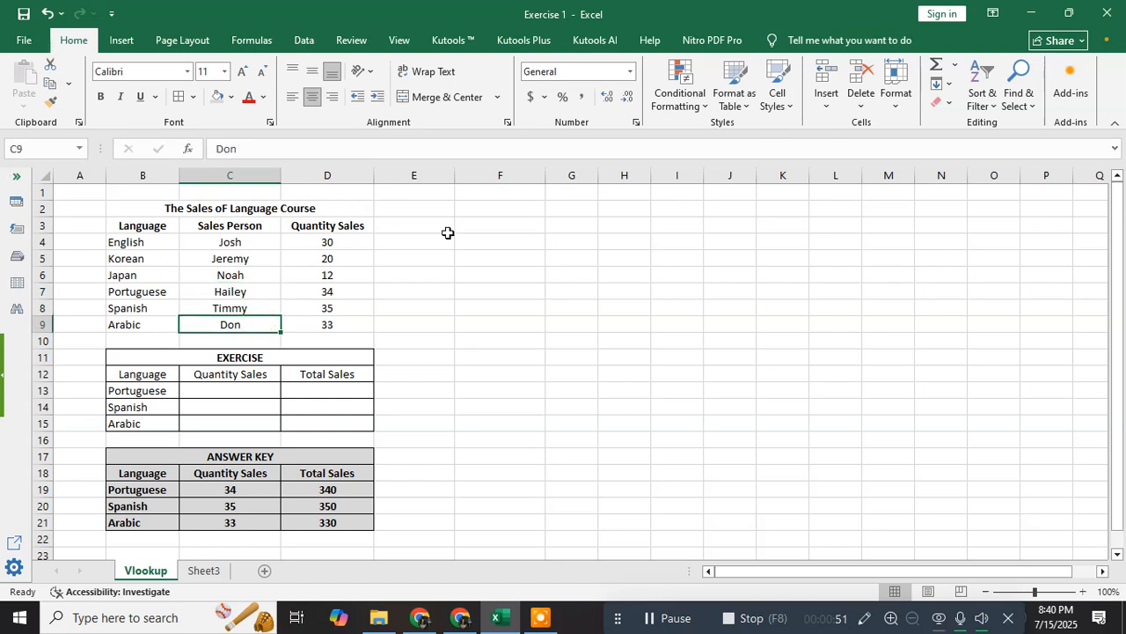
{"action": "left_click", "coordinate": [333, 240]}
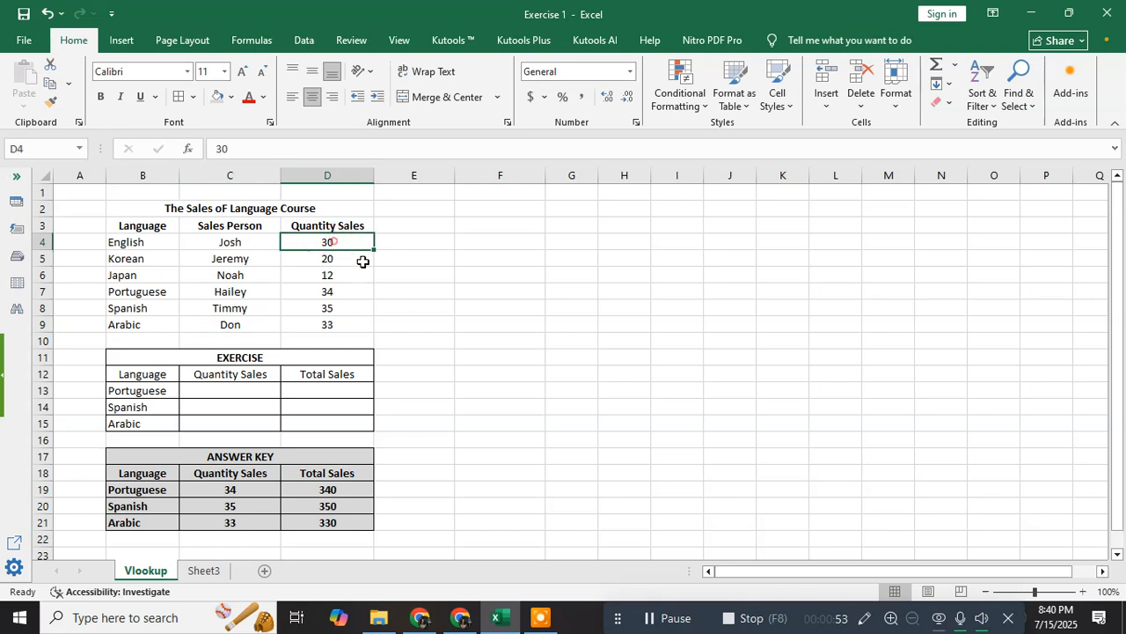
{"action": "left_click", "coordinate": [489, 287]}
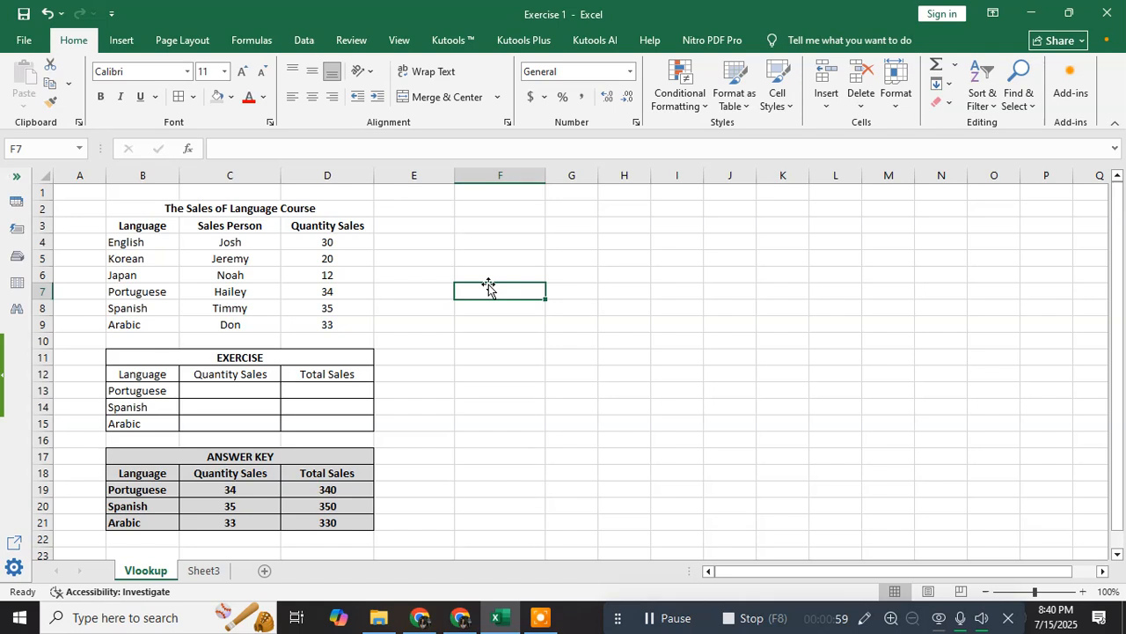
- In C13, start =VLOOKUP( with B13:B15 as the lookup value, followed by a comma
{"action": "left_click", "coordinate": [141, 391]}
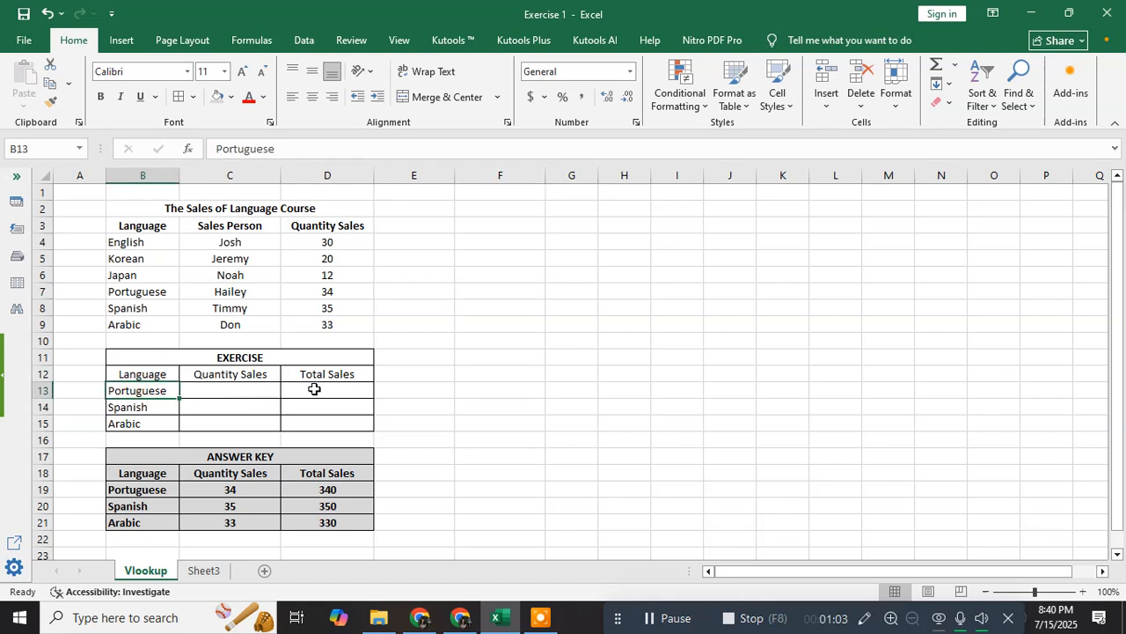
{"action": "left_click", "coordinate": [252, 391]}
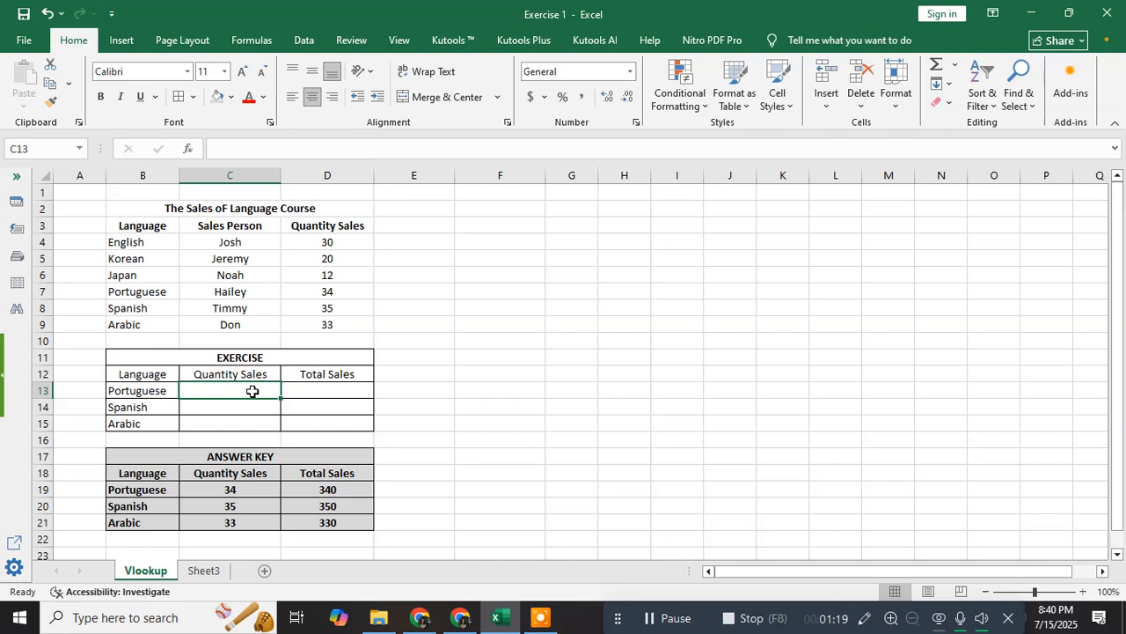
{"action": "type", "text": "=VLOK"}
{"action": "key", "text": "BackSpace"}
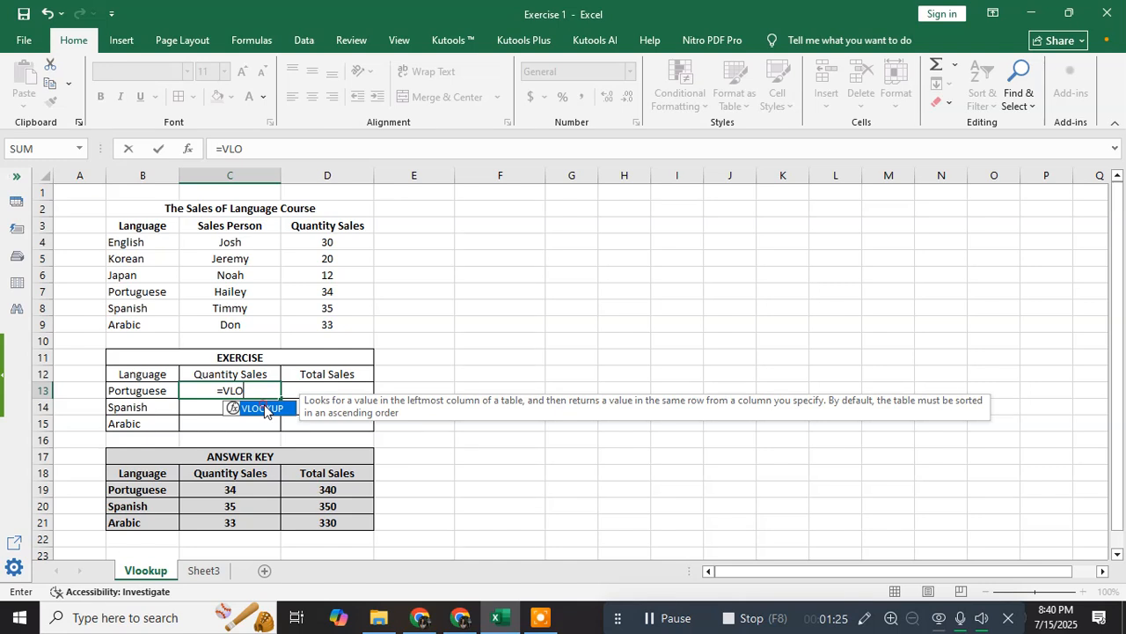
{"action": "double_click", "coordinate": [262, 408]}
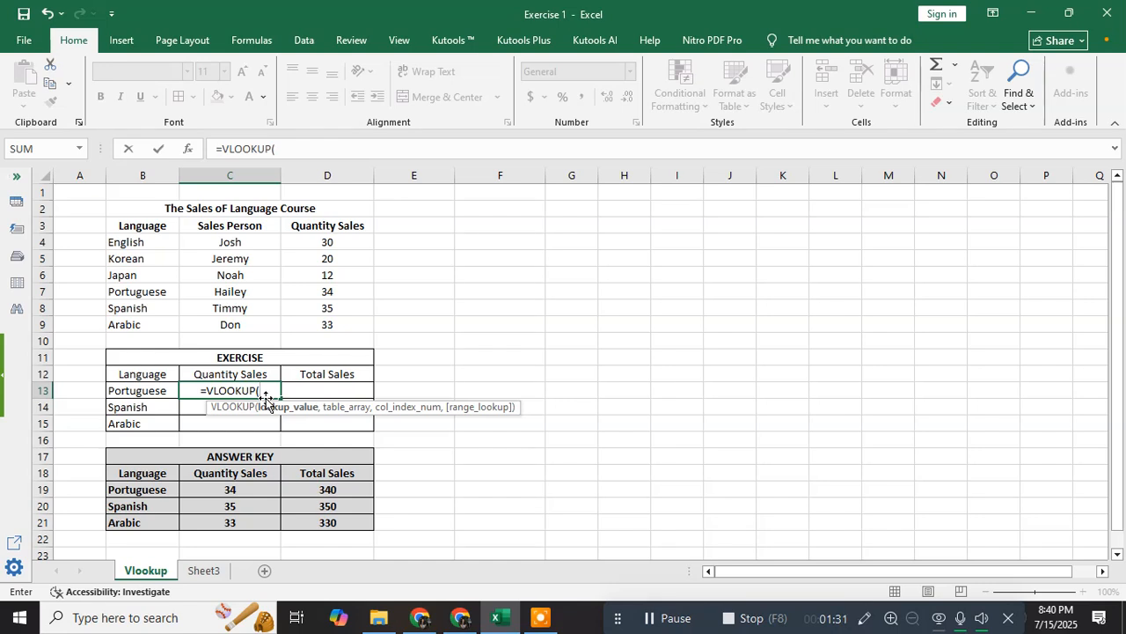
{"action": "left_click", "coordinate": [138, 390]}
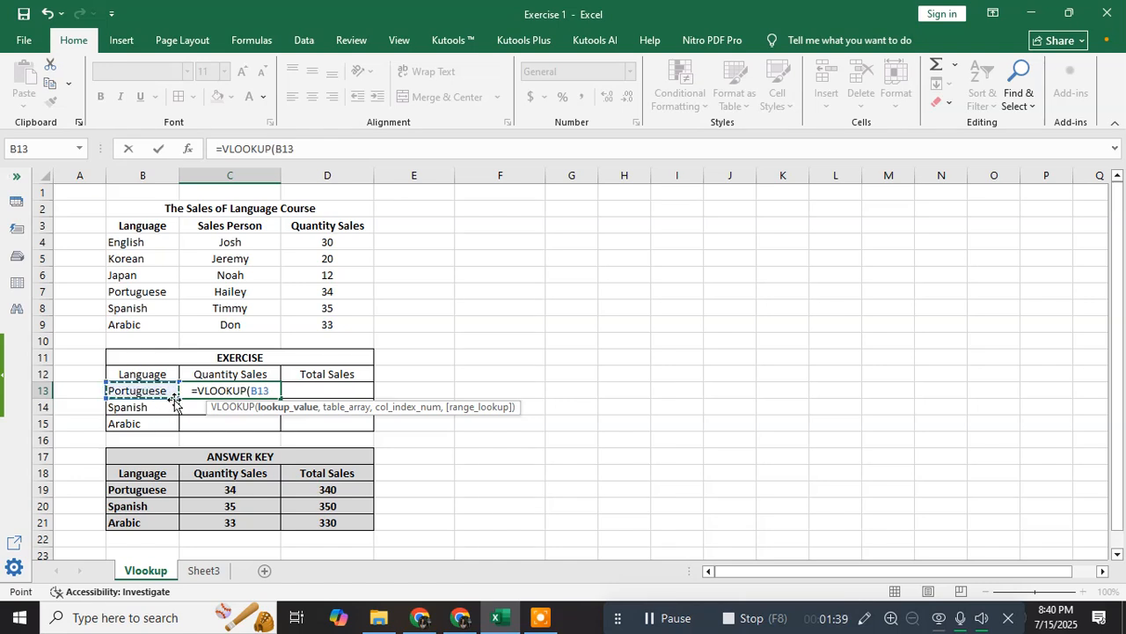
{"action": "left_click_drag", "start_coordinate": [151, 390], "coordinate": [147, 424]}
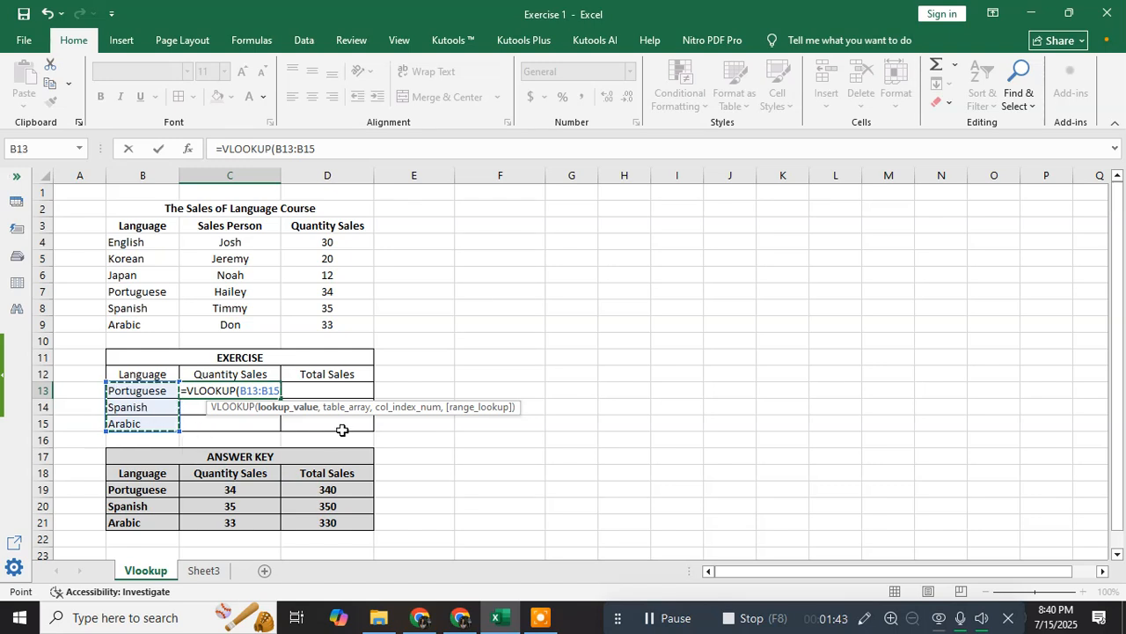
{"action": "type", "text": ","}
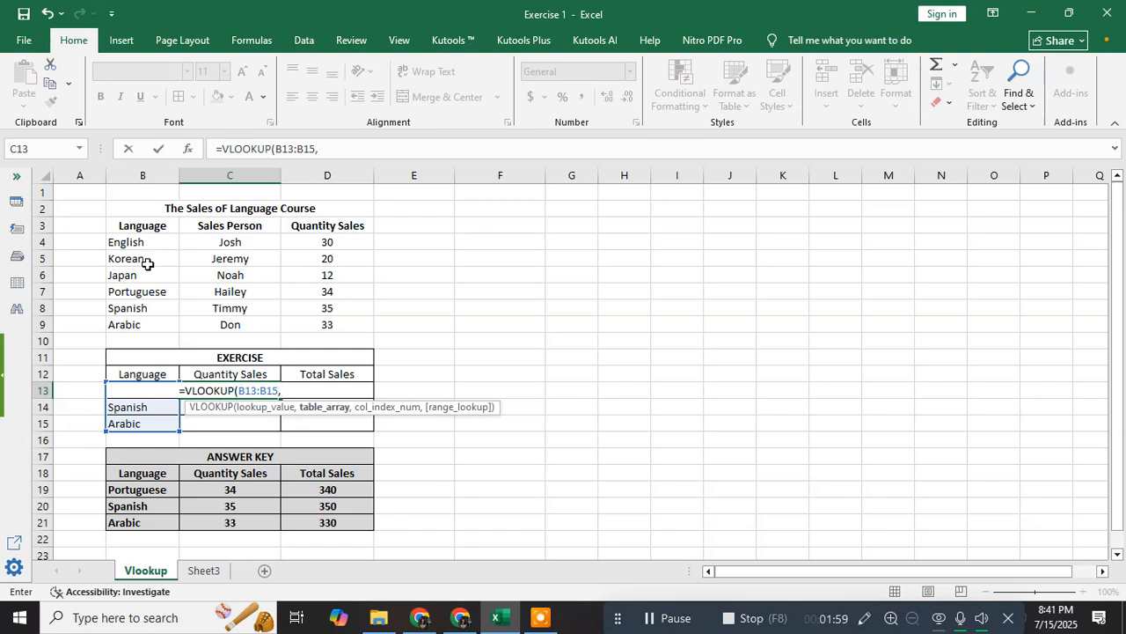
- Complete the C13 formula as =VLOOKUP(B13:B15,$B$4:$D$9,3,FALSE)
{"action": "left_click_drag", "start_coordinate": [134, 242], "coordinate": [267, 328]}
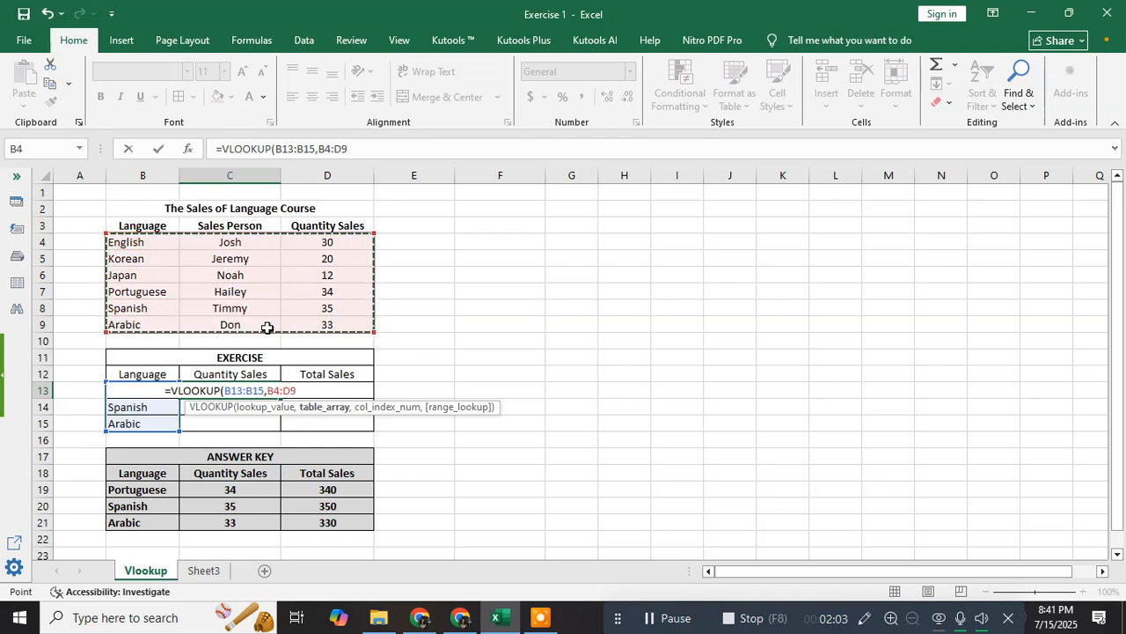
{"action": "left_click", "coordinate": [157, 243]}
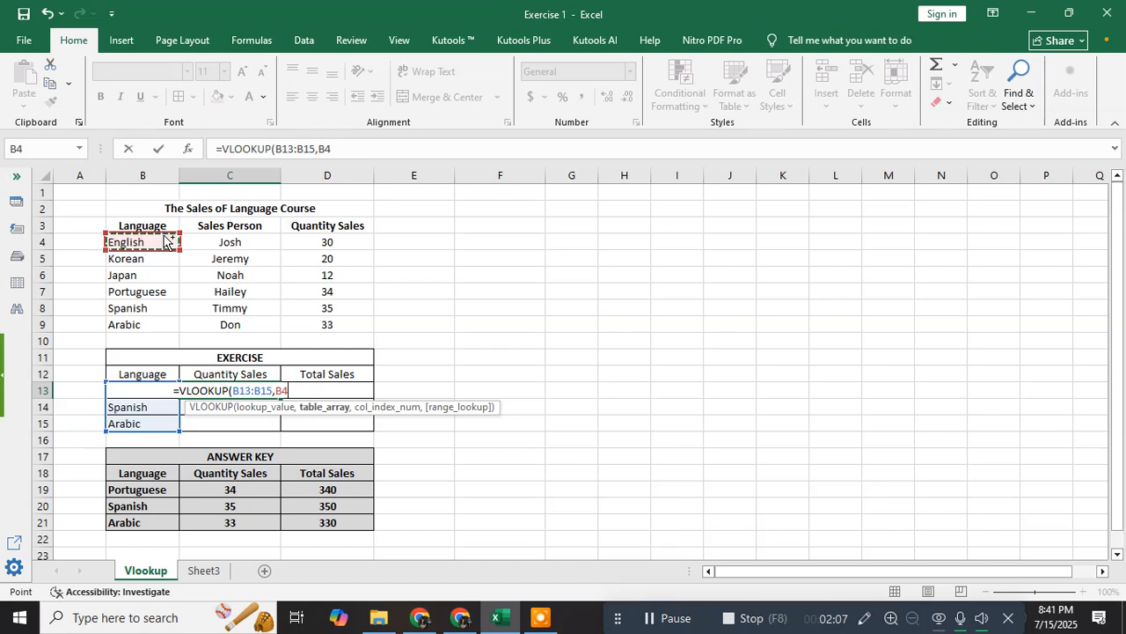
{"action": "mouse_move", "coordinate": [167, 242]}
{"action": "left_mouse_down"}
{"action": "mouse_move", "coordinate": [172, 325]}
{"action": "mouse_move", "coordinate": [361, 325]}
{"action": "left_mouse_up"}
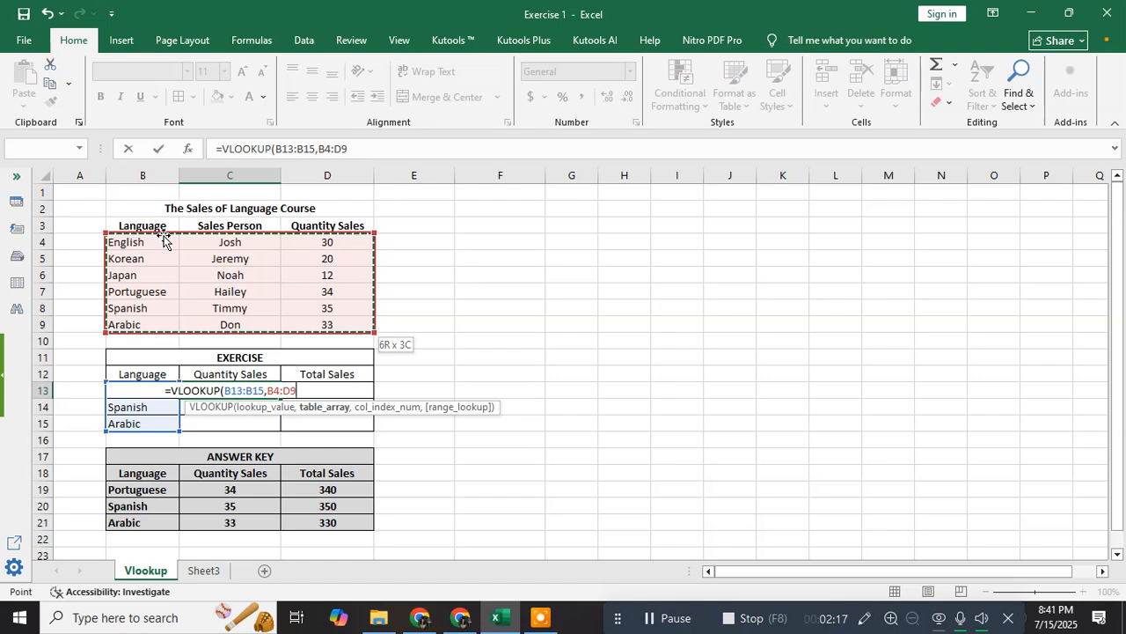
{"action": "key", "text": "F4"}
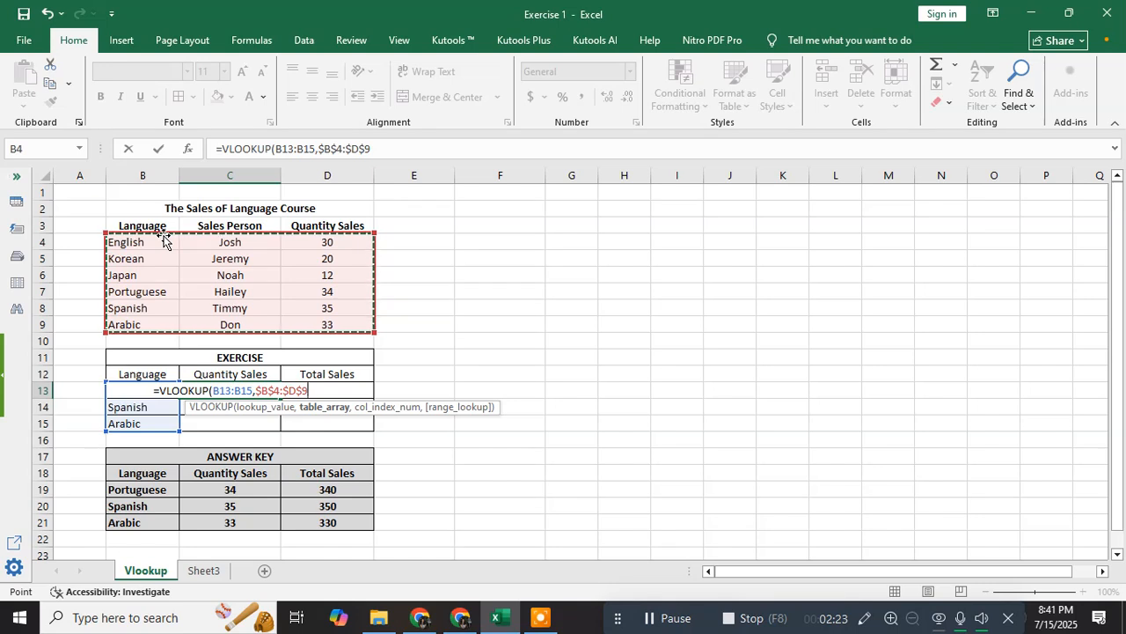
{"action": "type", "text": ","}
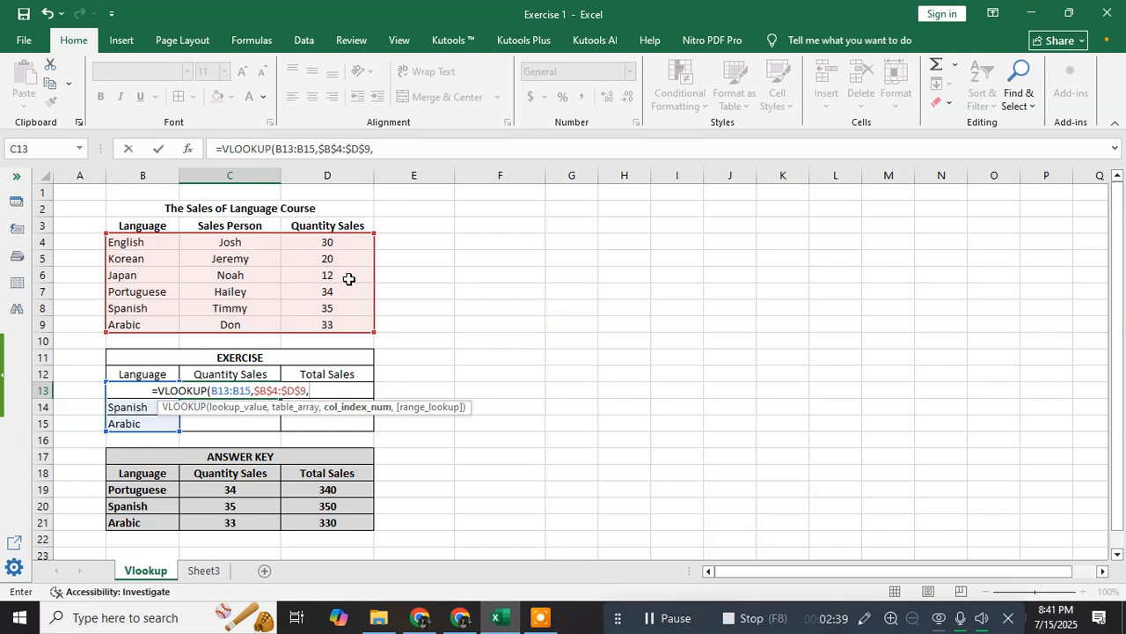
{"action": "type", "text": "3,"}
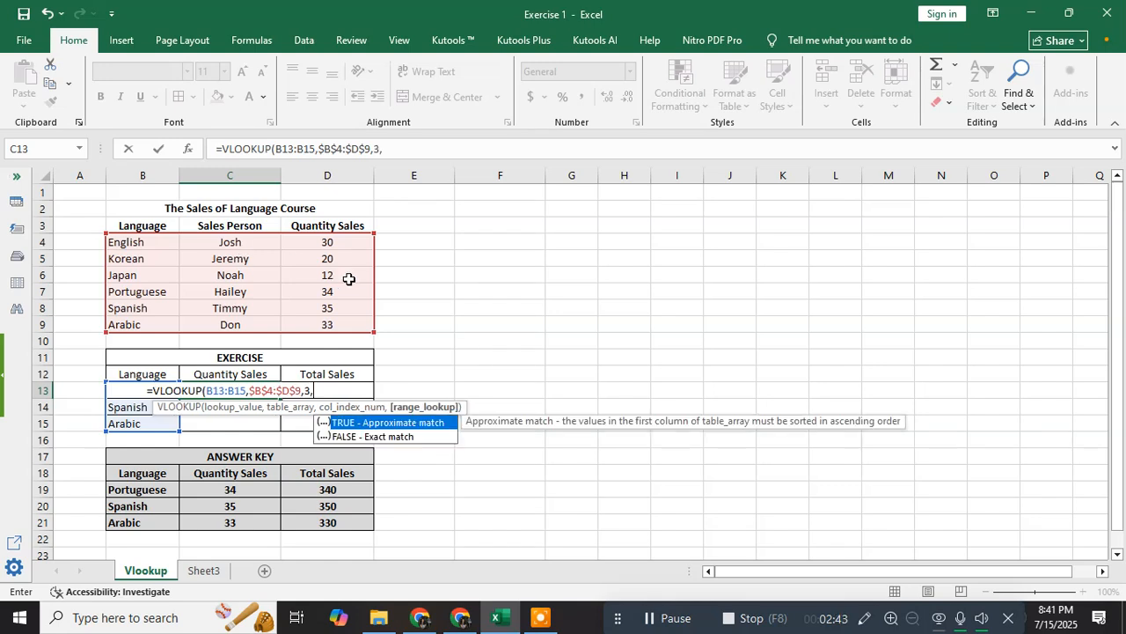
{"action": "type", "text": "FALSE"}
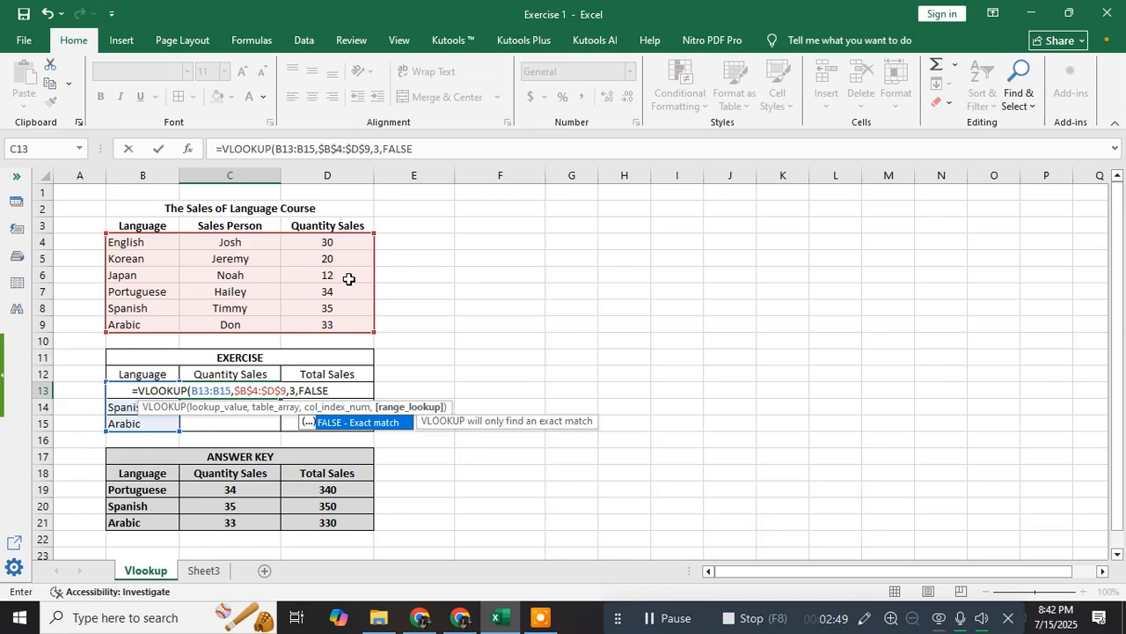
{"action": "type", "text": ")"}
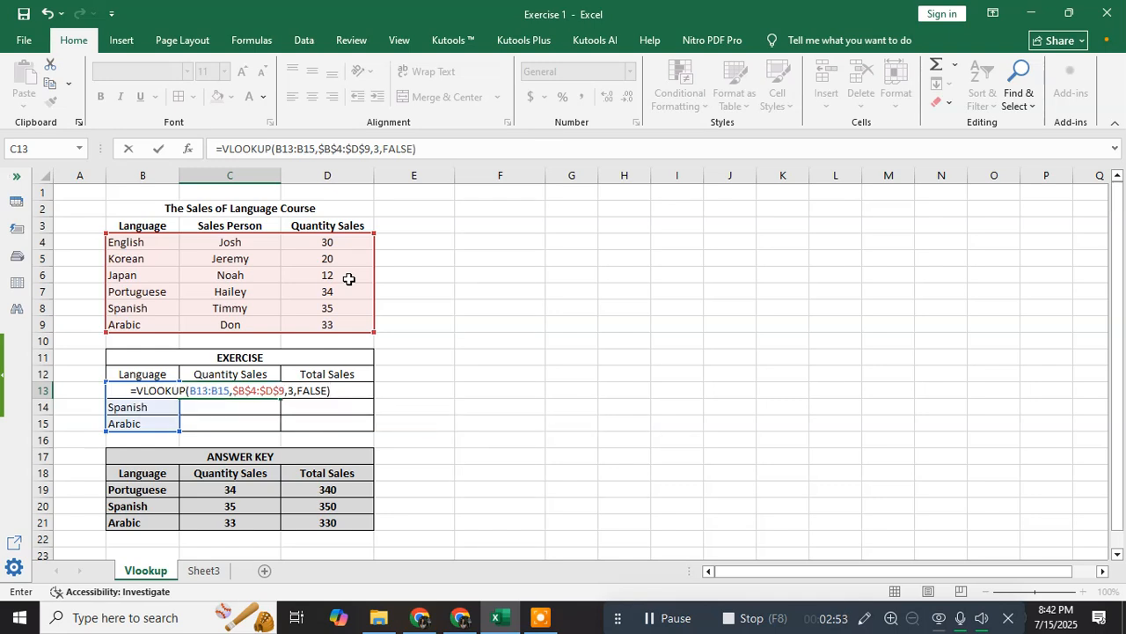
{"action": "key", "text": "Return"}
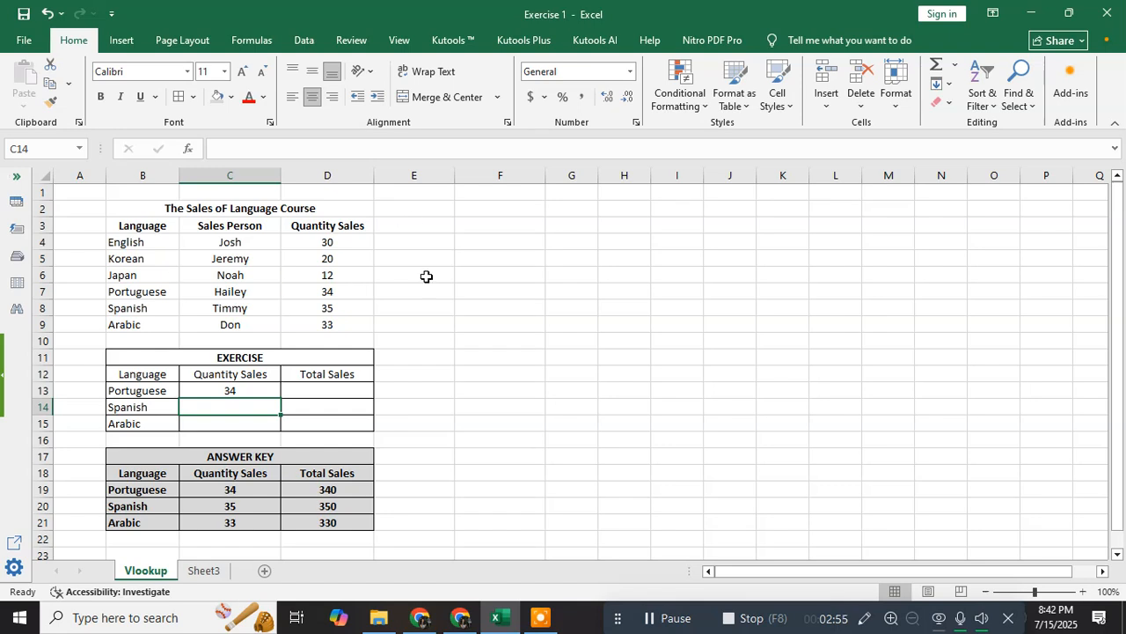
{"action": "left_click", "coordinate": [256, 390]}
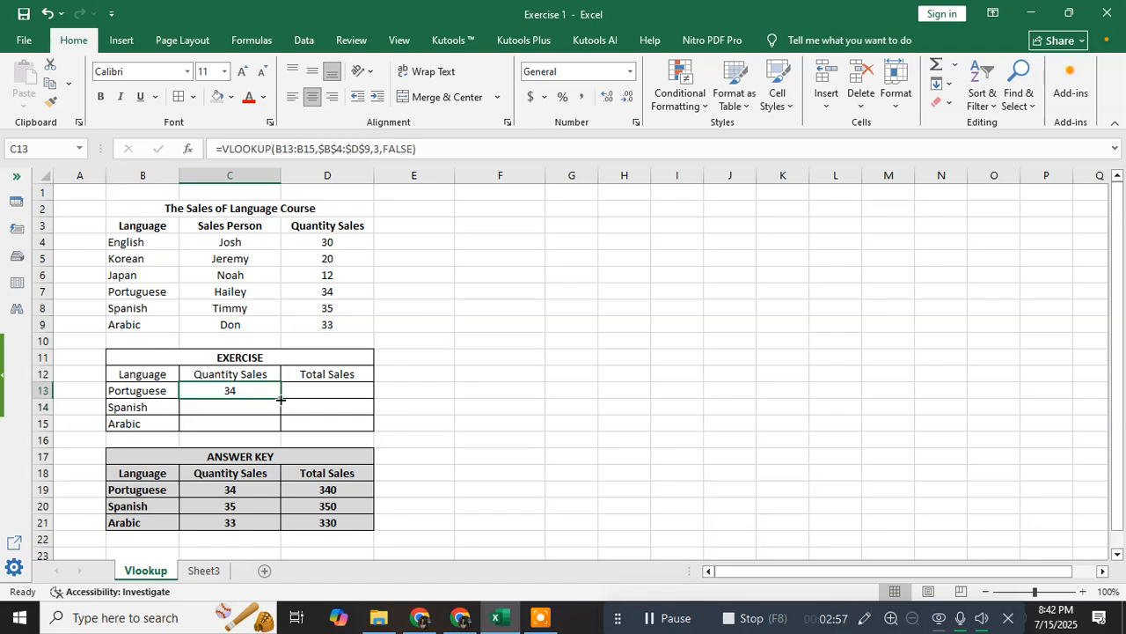
{"action": "double_click", "coordinate": [280, 399]}
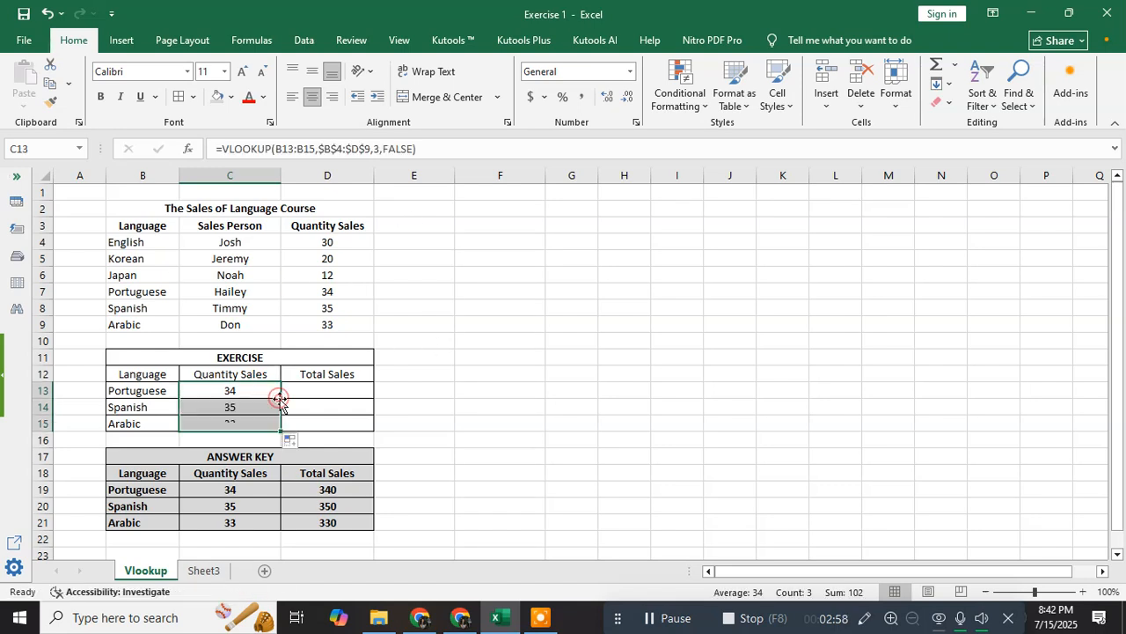
{"action": "left_click", "coordinate": [123, 421]}
{"action": "left_click", "coordinate": [216, 408]}
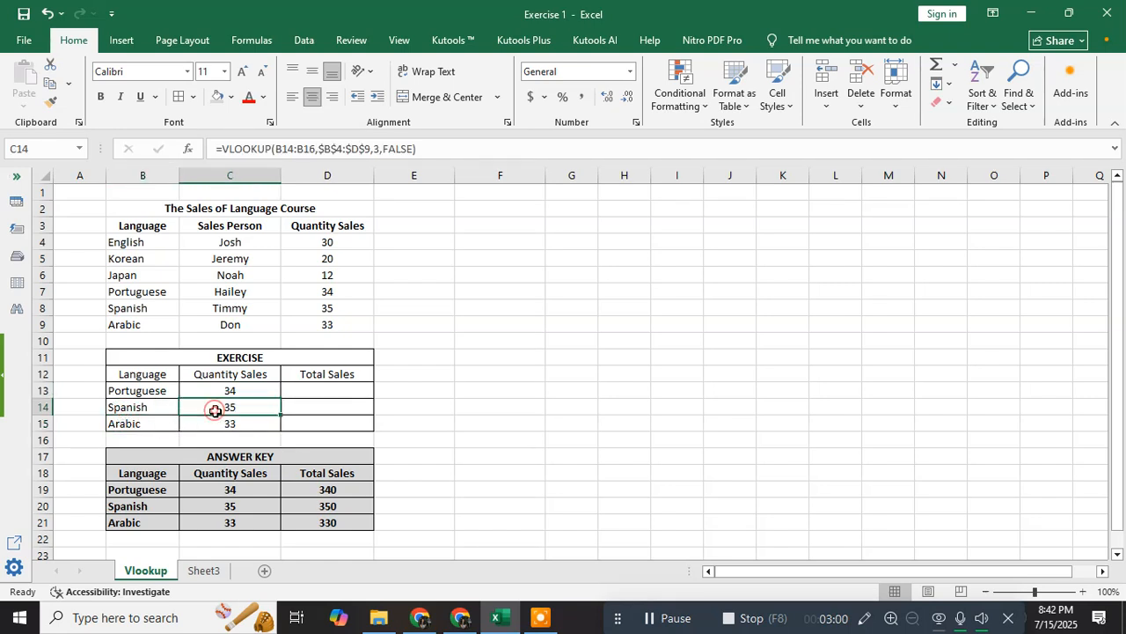
{"action": "left_click", "coordinate": [173, 426]}
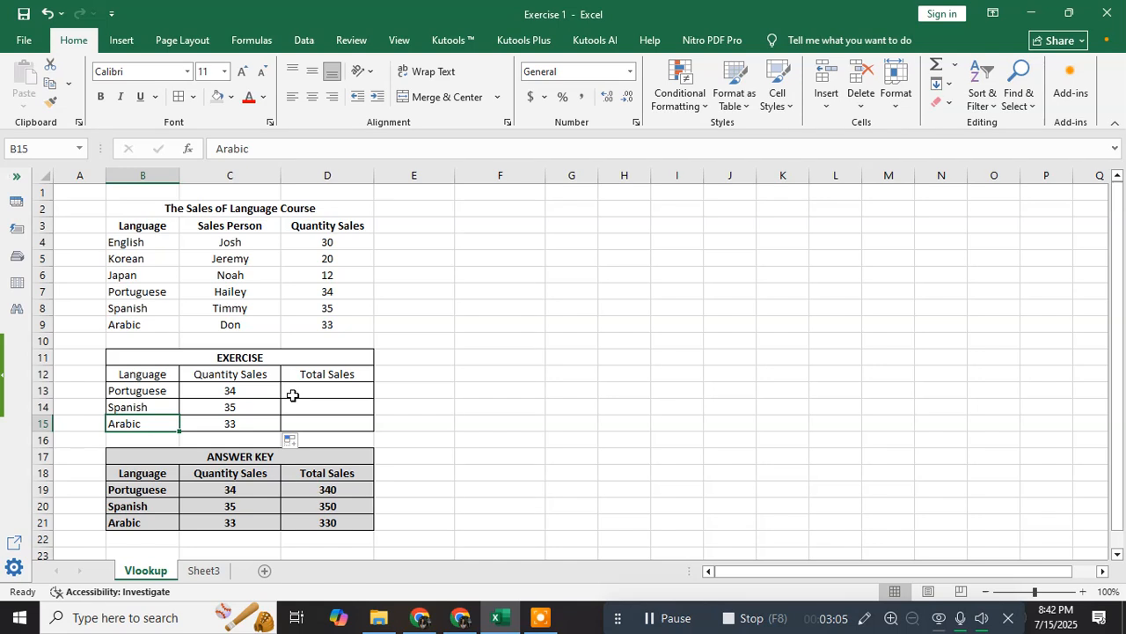
{"action": "left_click", "coordinate": [319, 390]}
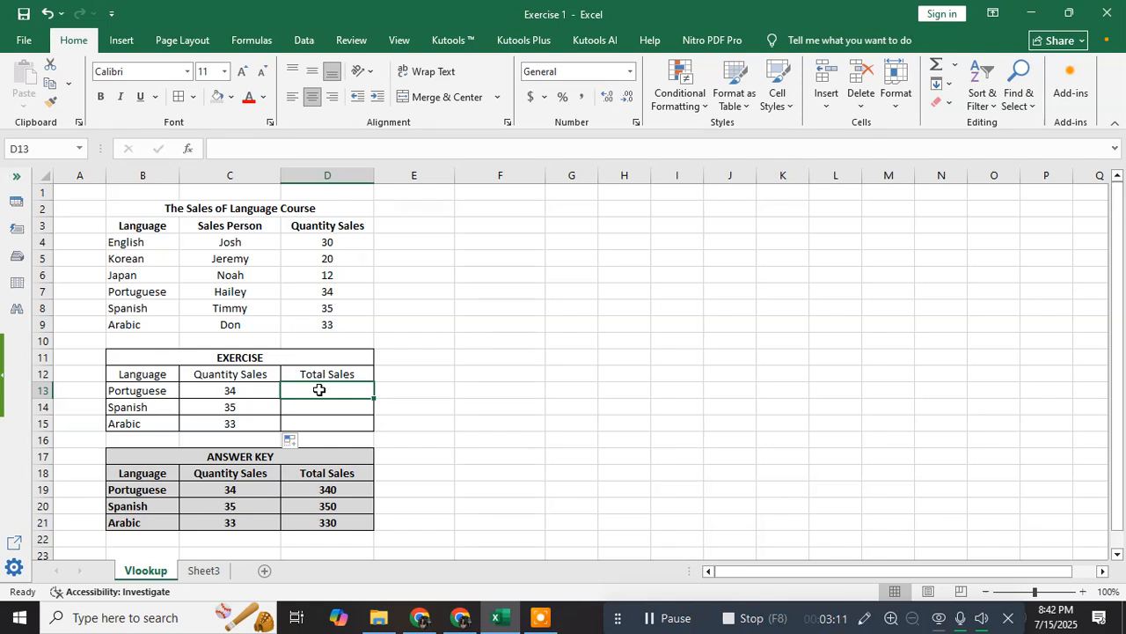
{"action": "left_click", "coordinate": [143, 390]}
{"action": "left_click", "coordinate": [130, 406]}
{"action": "left_click", "coordinate": [148, 424]}
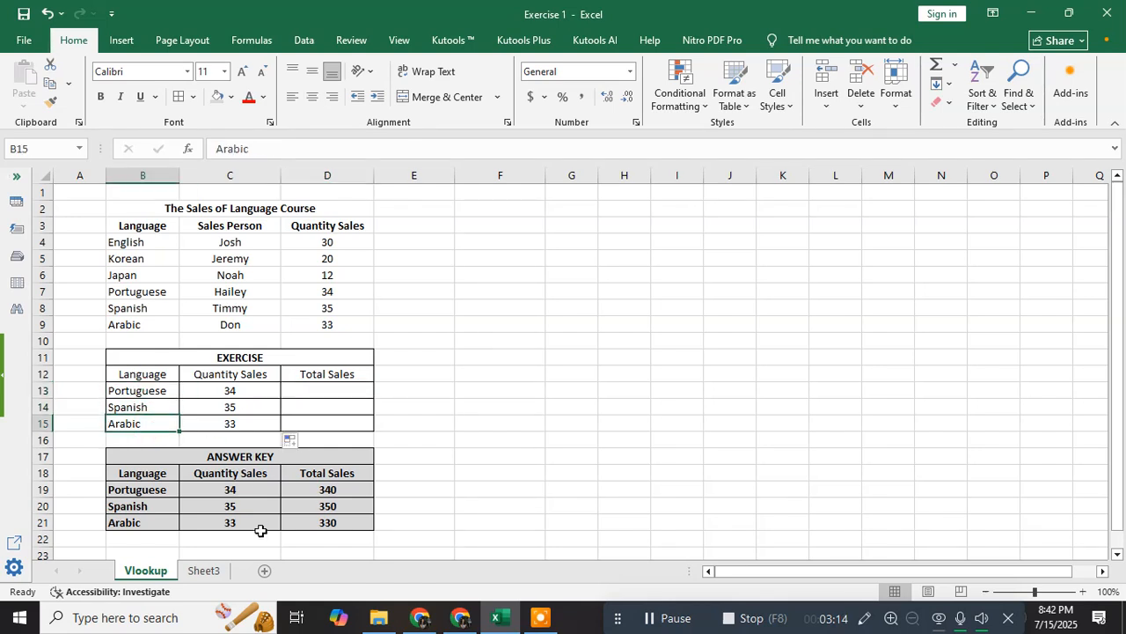
{"action": "left_click", "coordinate": [204, 570]}
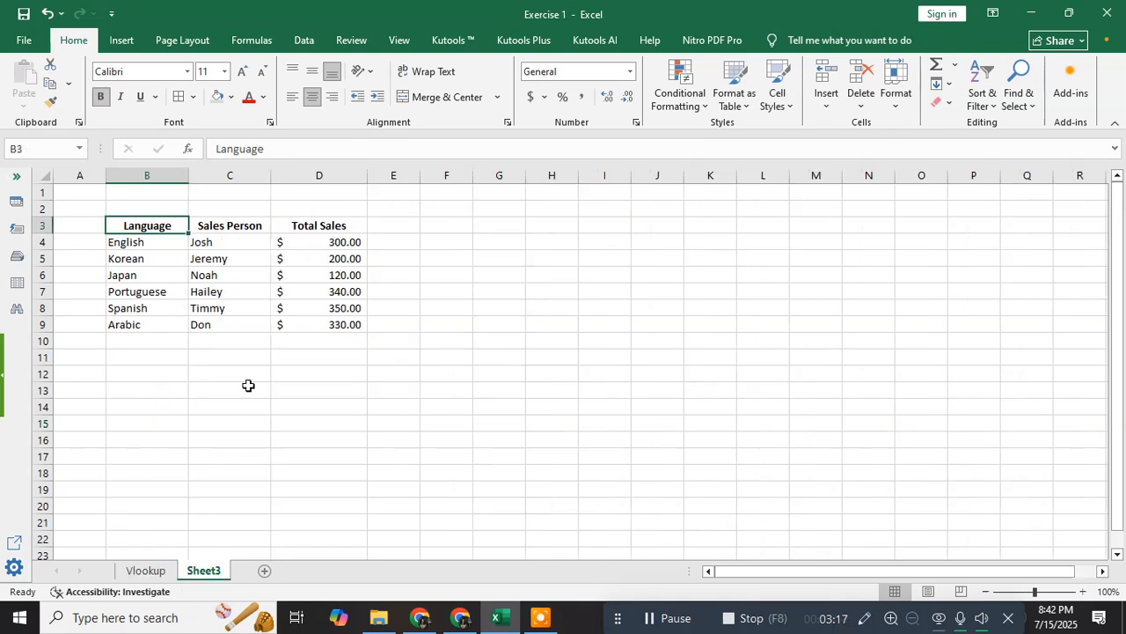
{"action": "left_click", "coordinate": [315, 347]}
{"action": "left_click", "coordinate": [327, 245]}
{"action": "key", "text": "Down"}
{"action": "key", "text": "Down"}
{"action": "key", "text": "Down"}
{"action": "key", "text": "Down"}
{"action": "key", "text": "Down"}
{"action": "key", "text": "Down"}
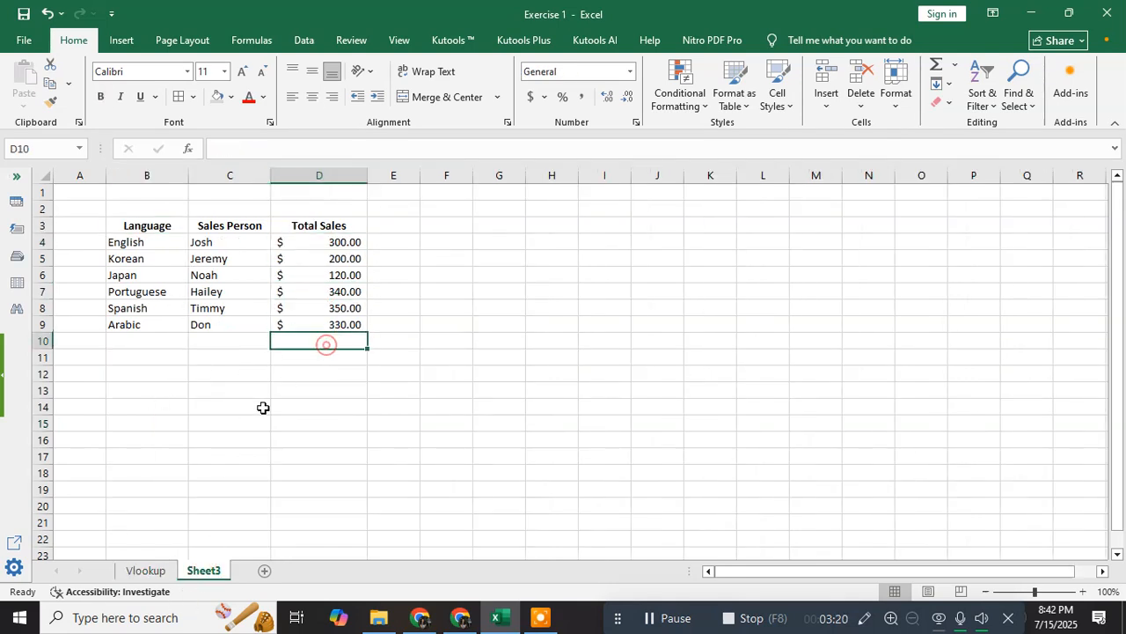
{"action": "left_click", "coordinate": [146, 570]}
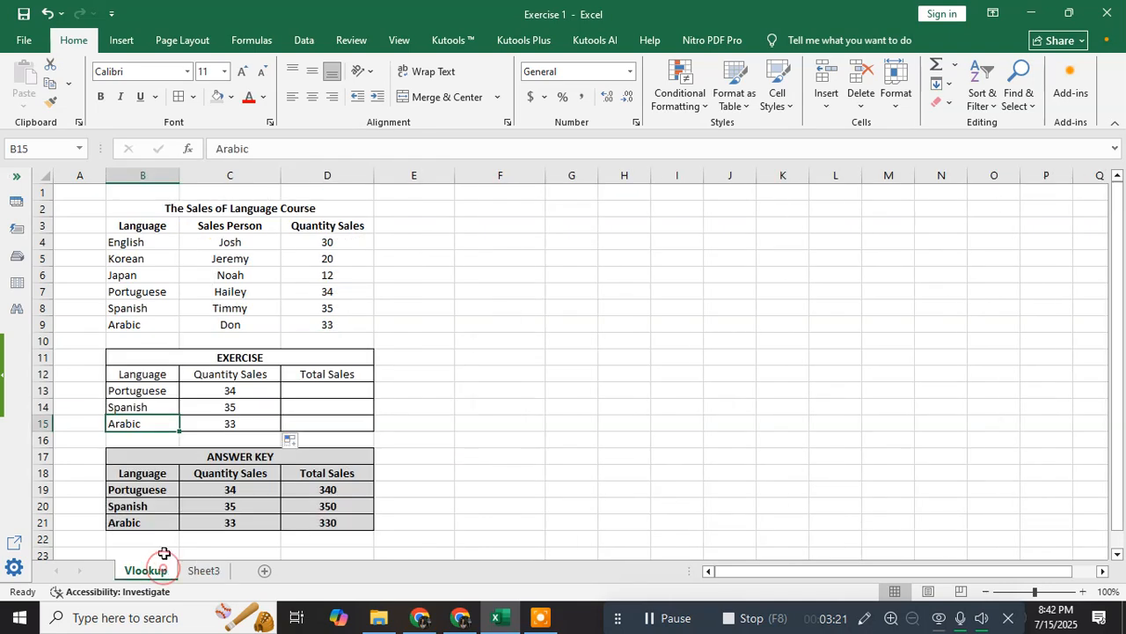
{"action": "double_click", "coordinate": [343, 387]}
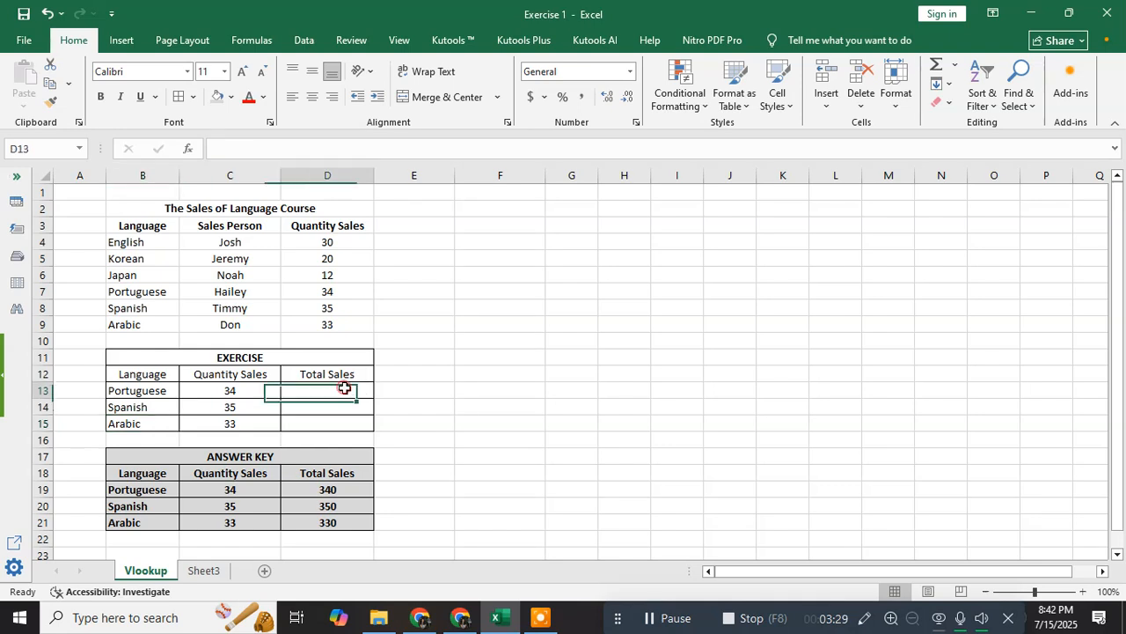
{"action": "left_click", "coordinate": [490, 420]}
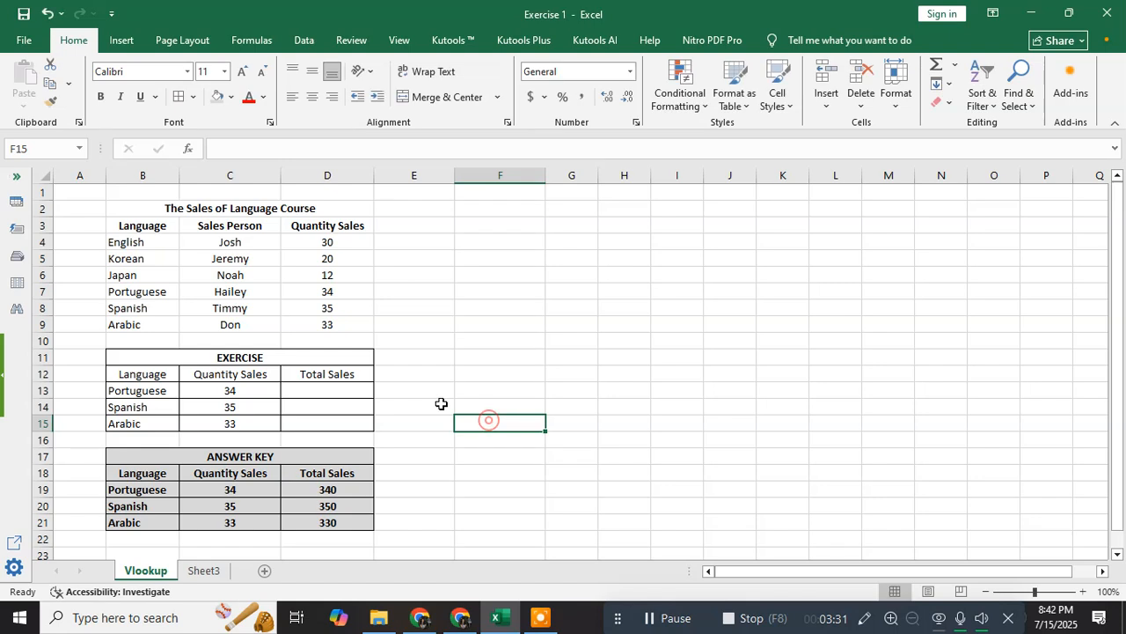
{"action": "left_click", "coordinate": [358, 386]}
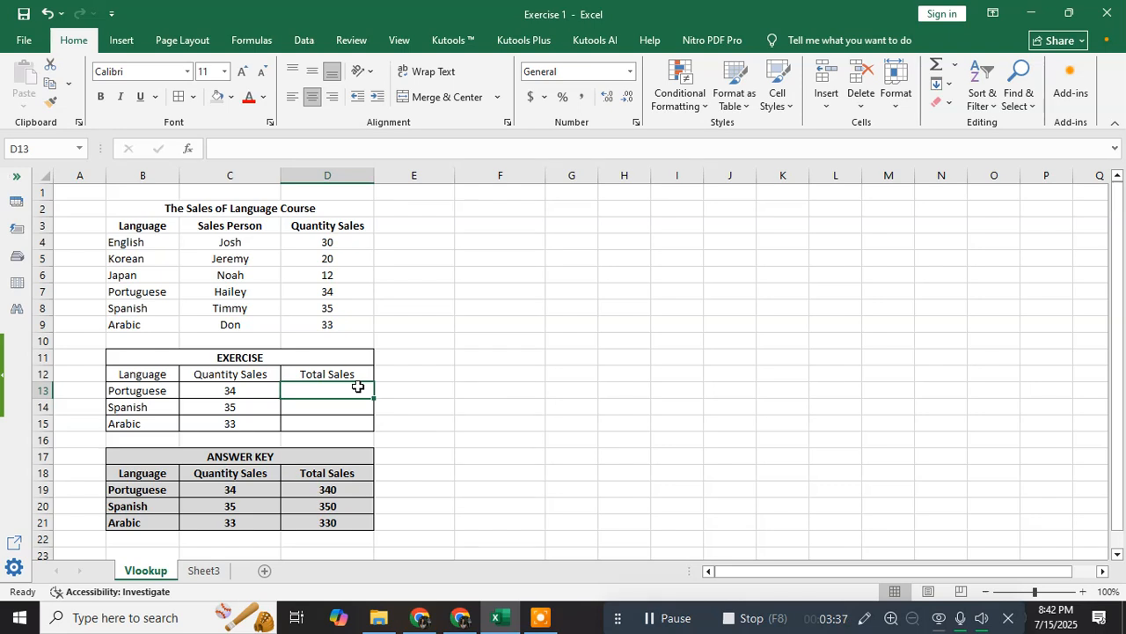
- In D13, start =VLOOKUP(B13:B15, and go to Sheet3 to pick the table
{"action": "type", "text": "="}
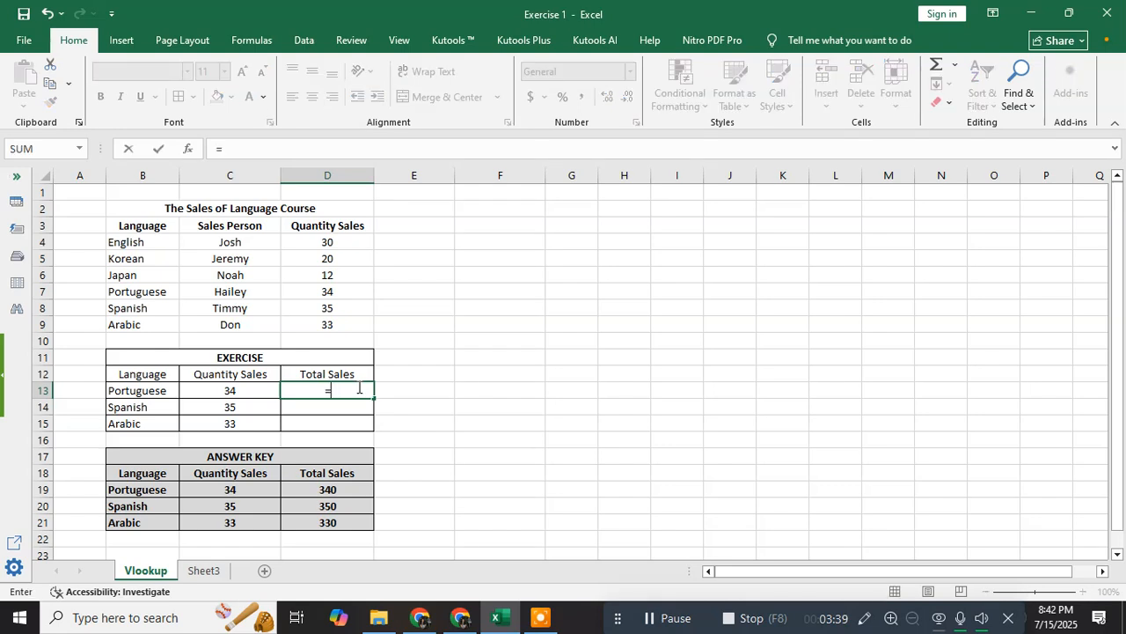
{"action": "type", "text": "VLOKK"}
{"action": "key", "text": "BackSpace"}
{"action": "key", "text": "BackSpace"}
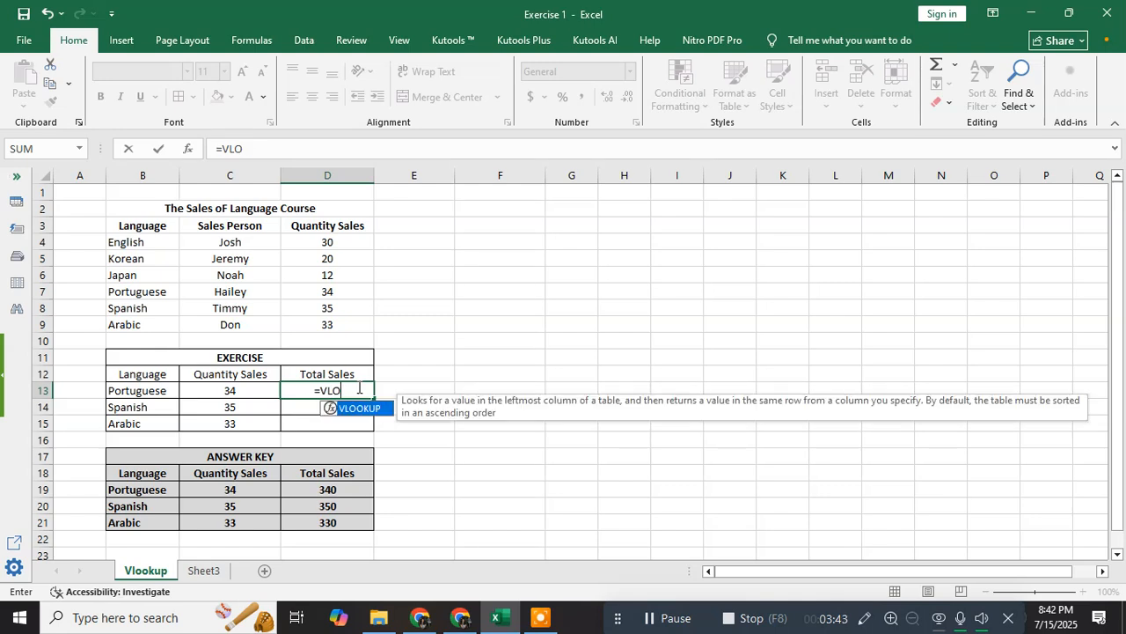
{"action": "double_click", "coordinate": [359, 409]}
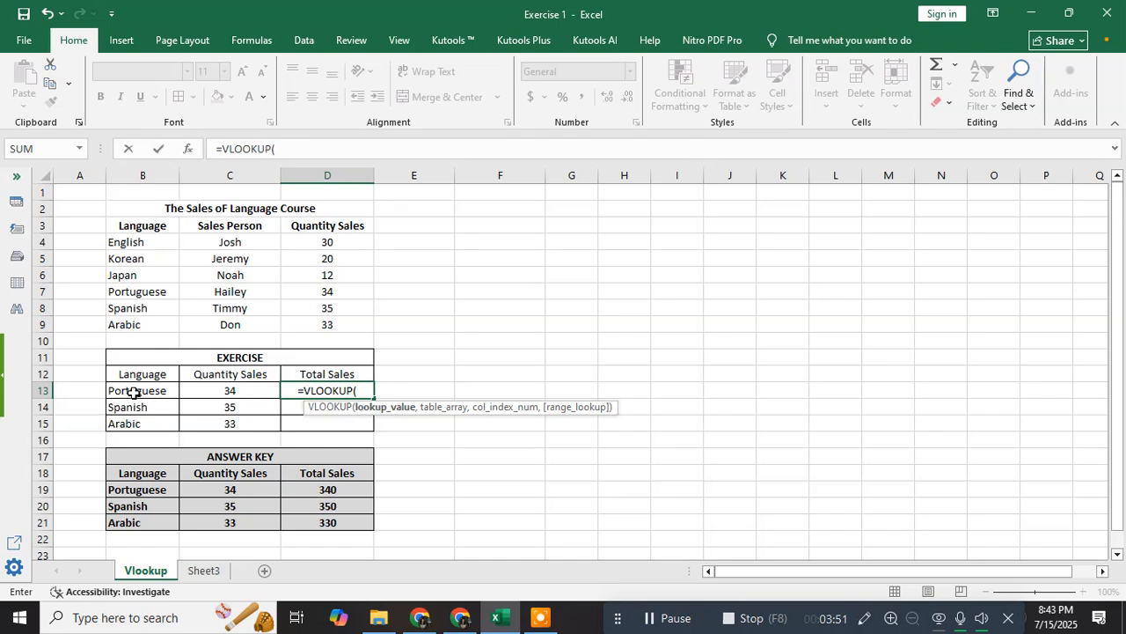
{"action": "left_click_drag", "start_coordinate": [132, 394], "coordinate": [132, 423]}
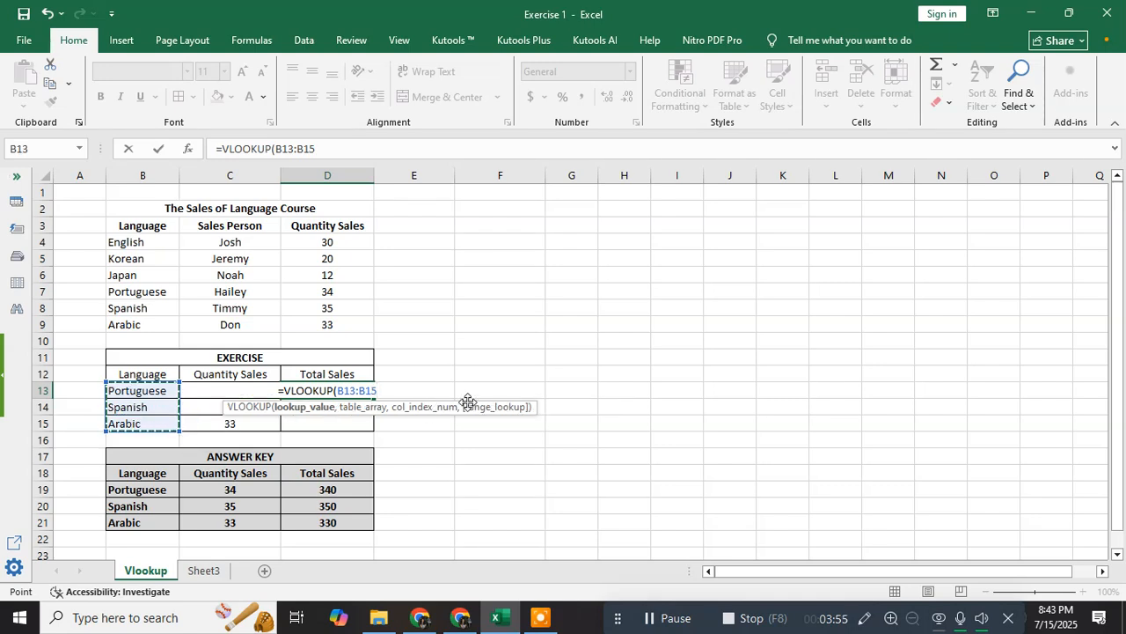
{"action": "type", "text": ","}
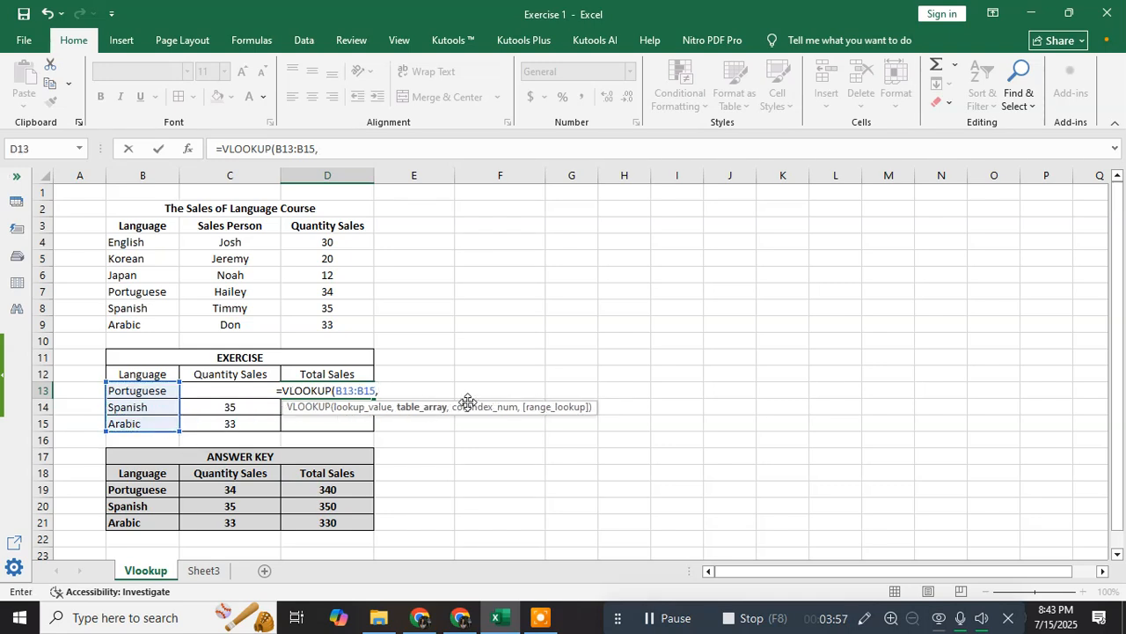
{"action": "left_click", "coordinate": [213, 571]}
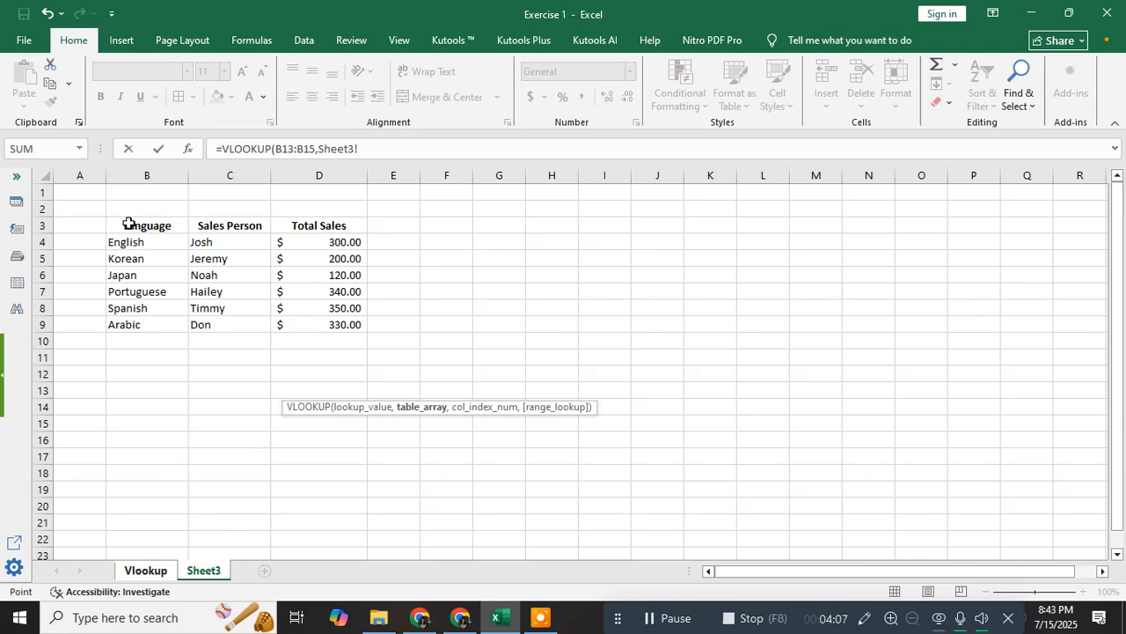
- Finish D13 as =VLOOKUP(B13:B15,Sheet3!$B$3:$D$9,3,FALSE), showing 340 for Portuguese
{"action": "left_click_drag", "start_coordinate": [129, 223], "coordinate": [302, 325]}
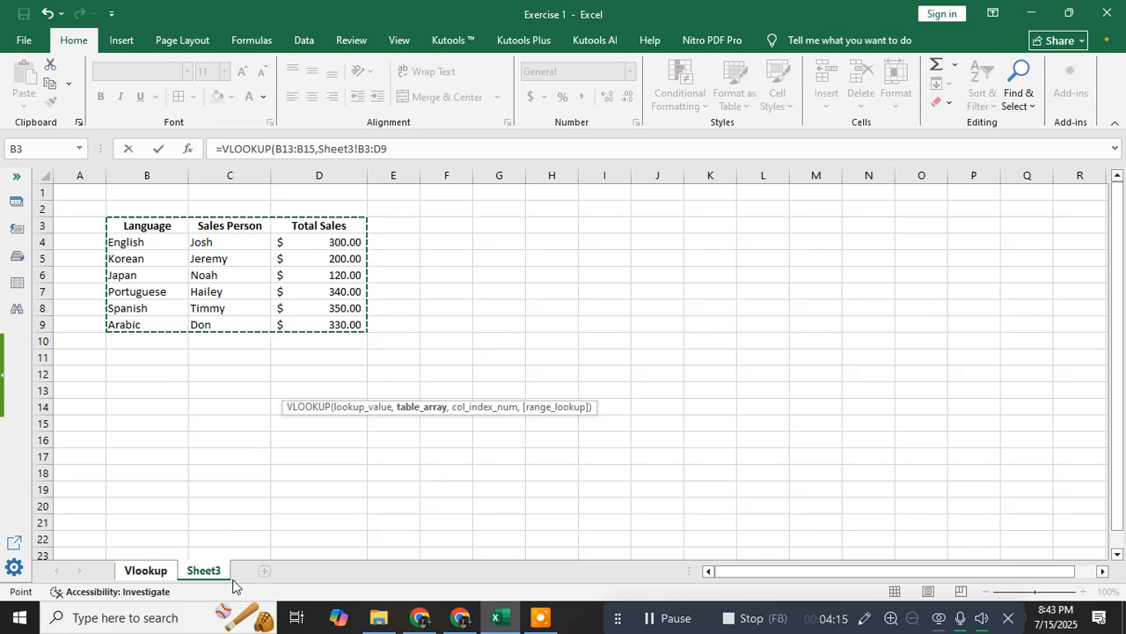
{"action": "key", "text": "F4"}
{"action": "left_click", "coordinate": [439, 150]}
{"action": "type", "text": ",3"}
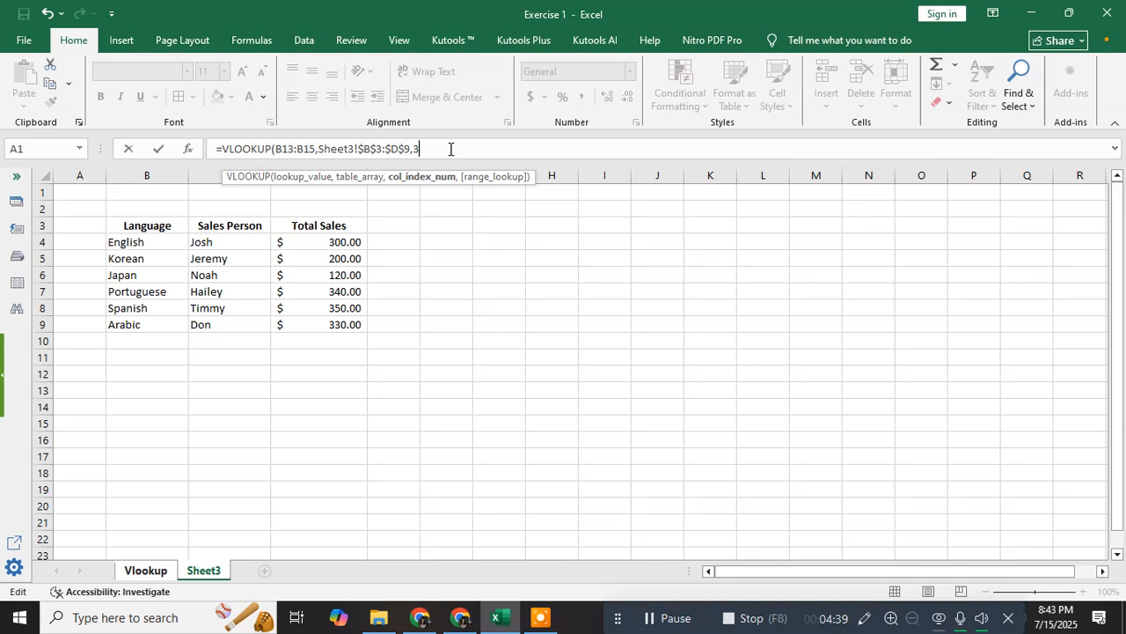
{"action": "type", "text": ","}
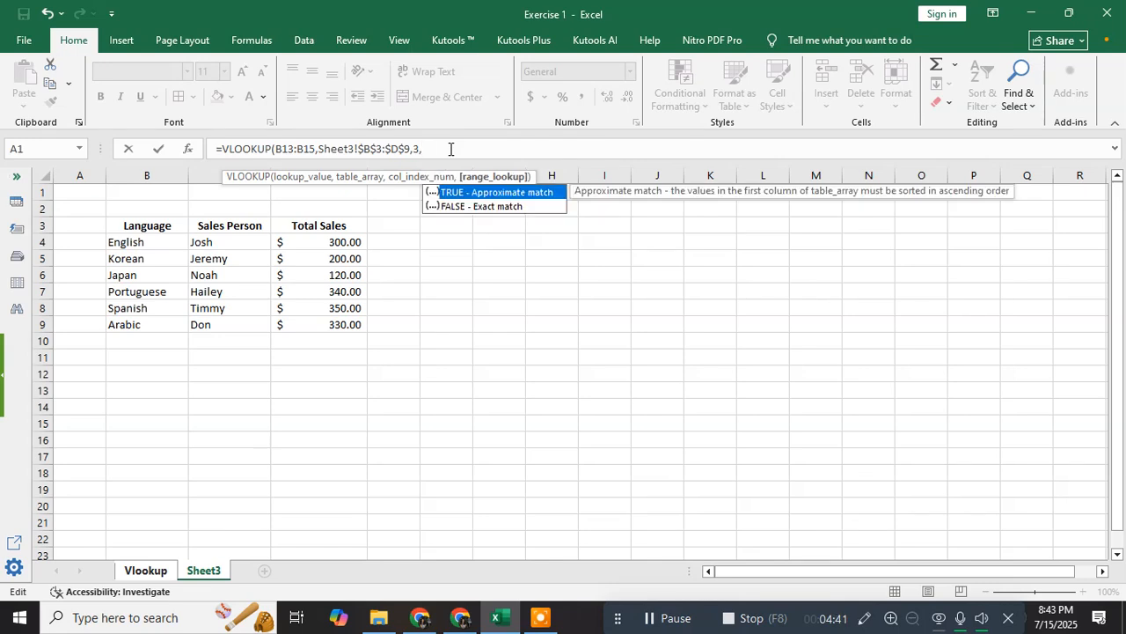
{"action": "type", "text": "FALSE"}
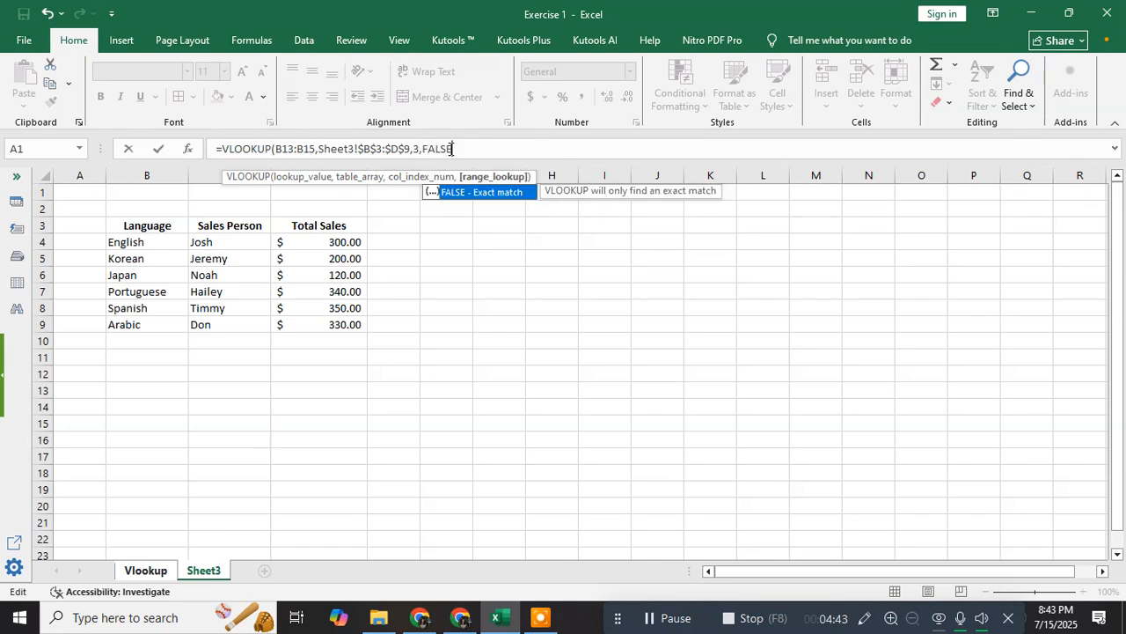
{"action": "type", "text": ")"}
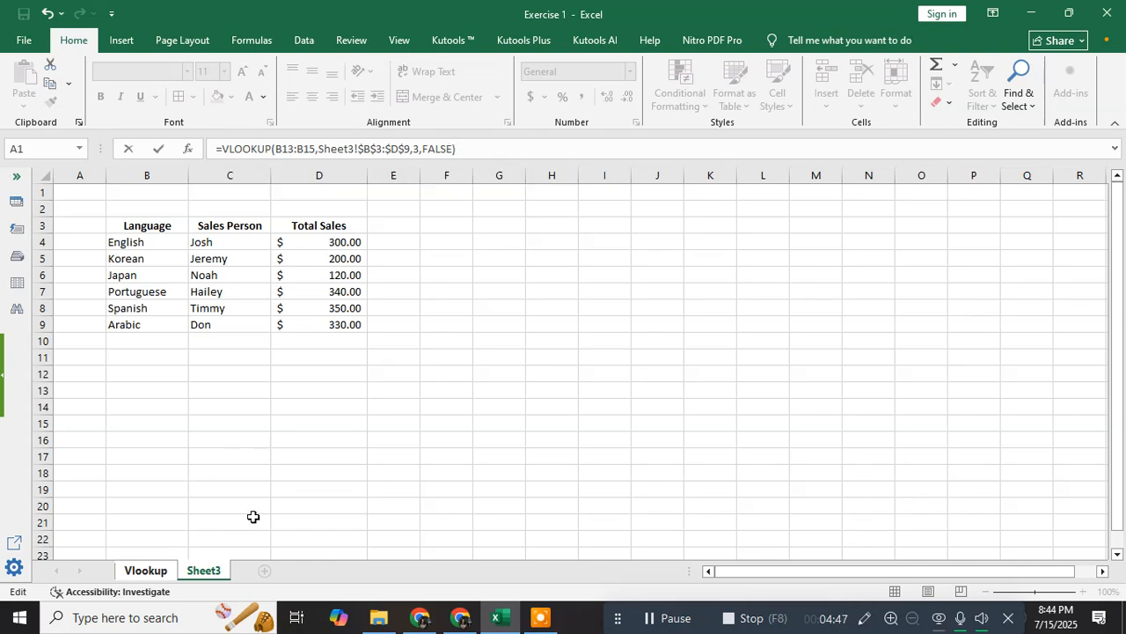
{"action": "key", "text": "Return"}
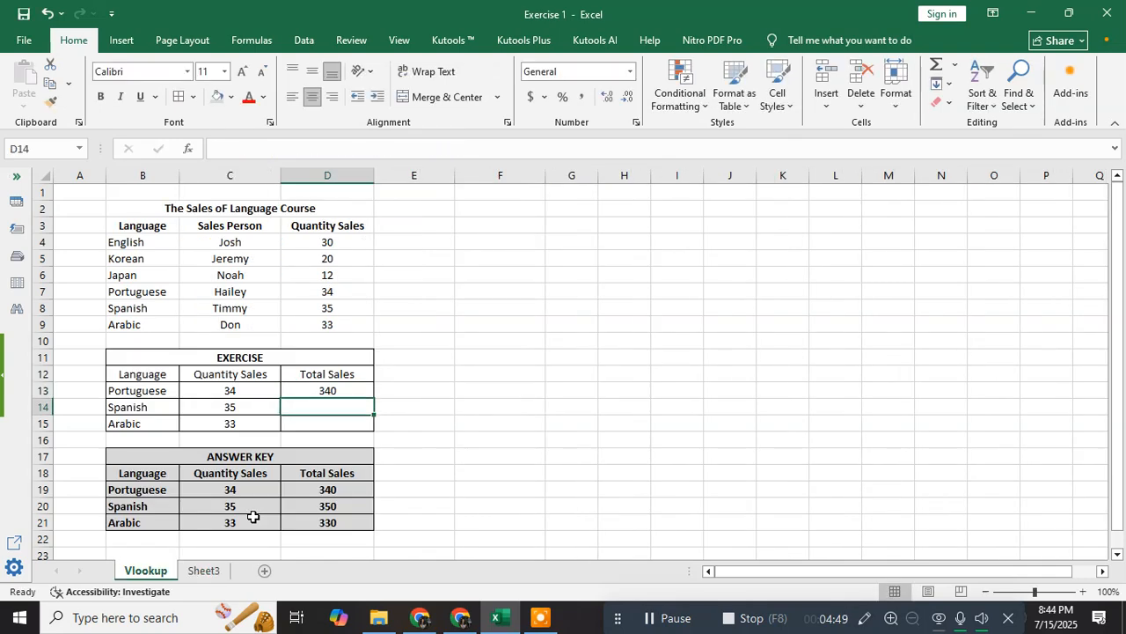
{"action": "left_click", "coordinate": [359, 393]}
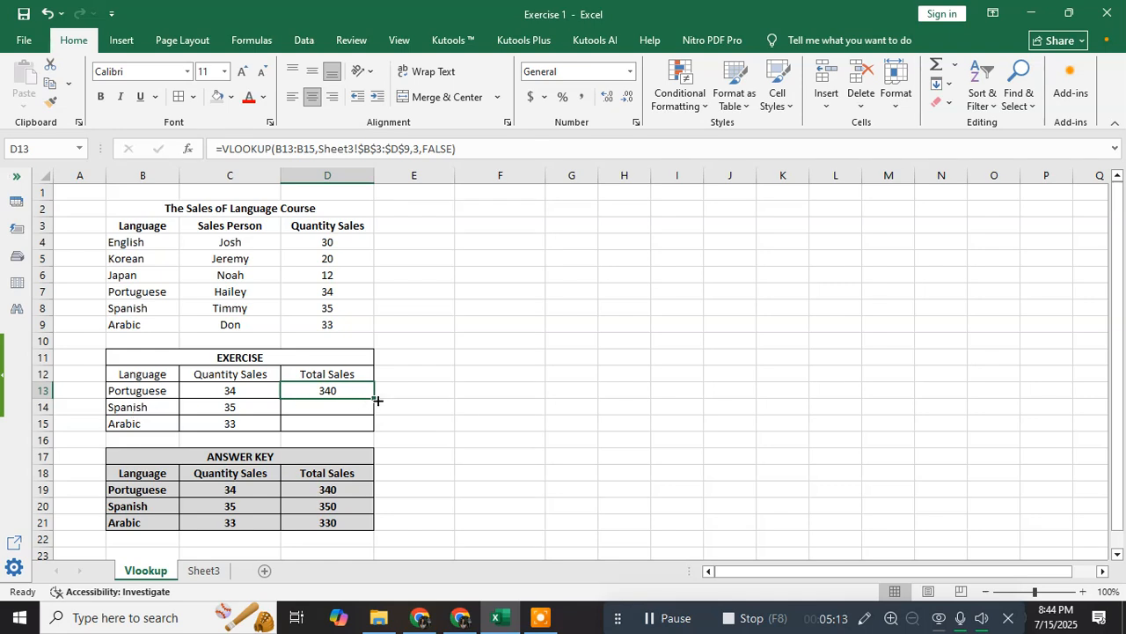
- Fill D13's formula down to D15, giving 350 for Spanish and 330 for Arabic
{"action": "left_click_drag", "start_coordinate": [374, 401], "coordinate": [375, 428]}
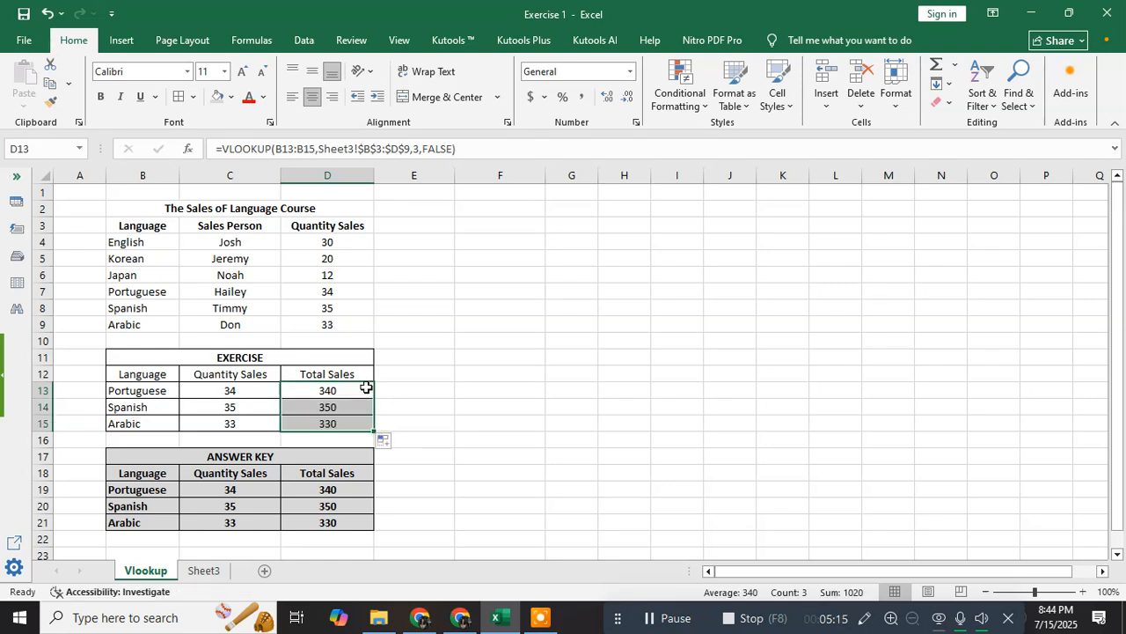
{"action": "key", "text": "ctrl+z"}
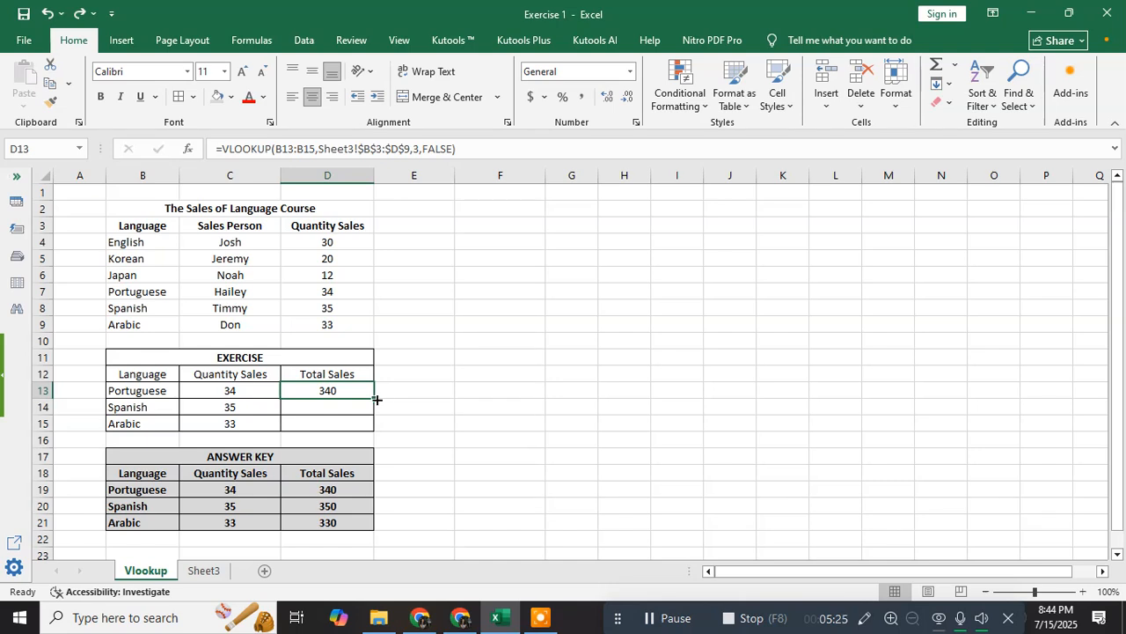
{"action": "double_click", "coordinate": [377, 400]}
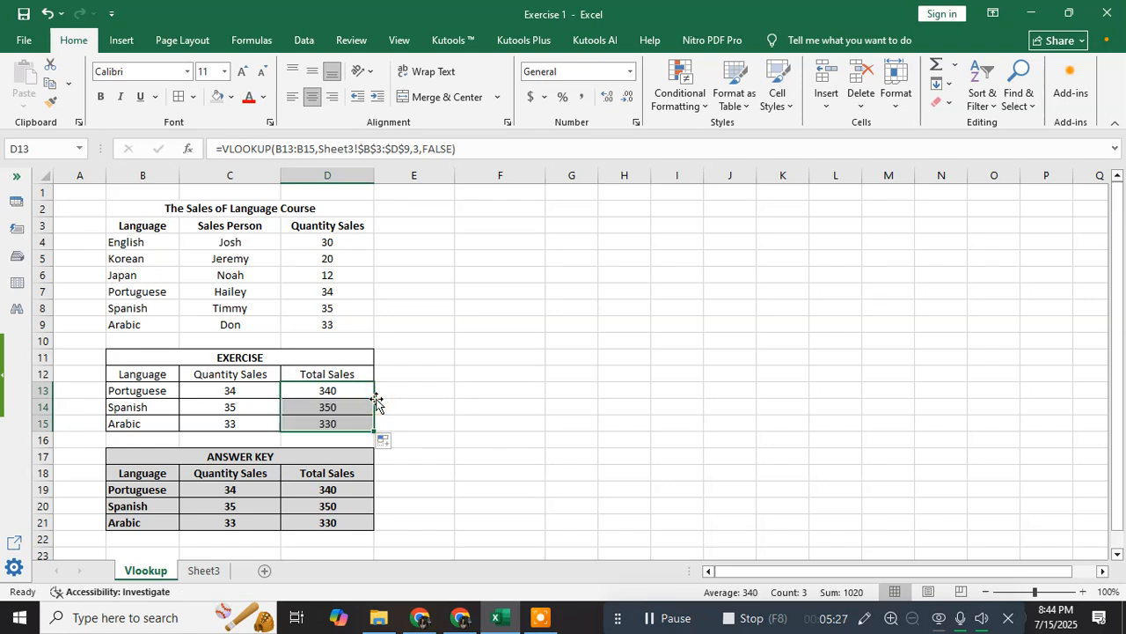